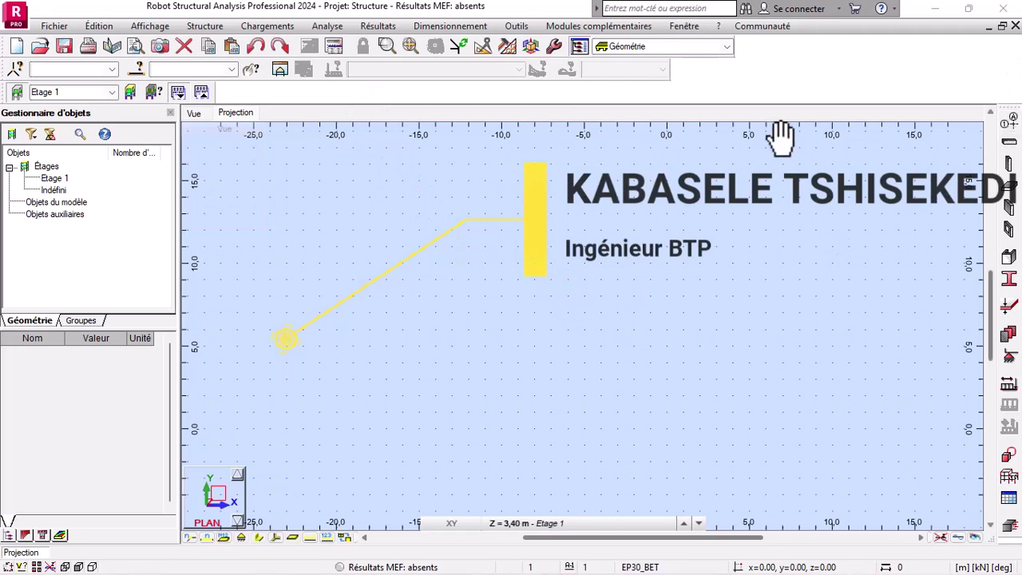
Step: Define the X construction lines from position 0, repeated 2 times at 4 m spacing
{"action": "left_click", "coordinate": [1009, 123]}
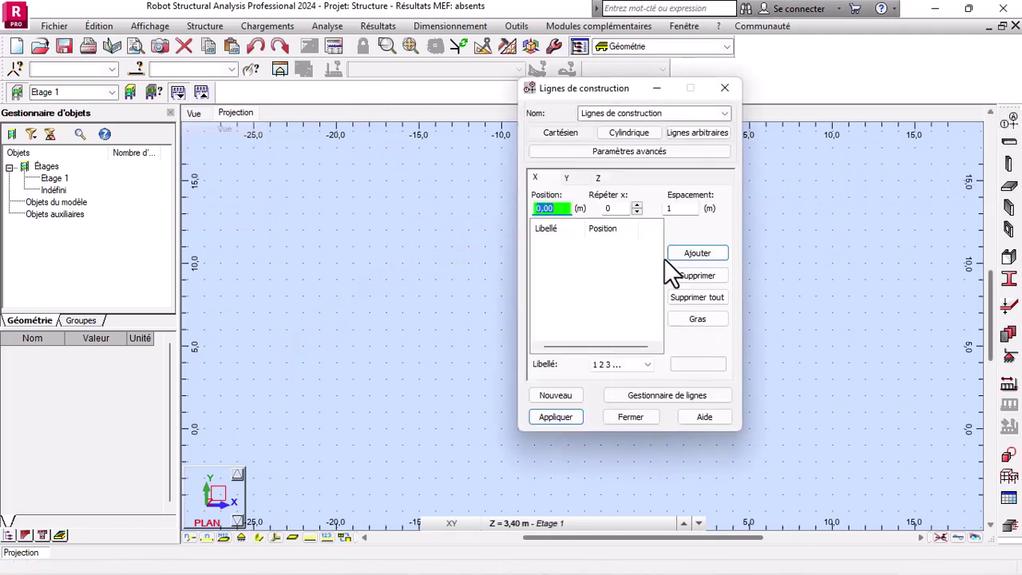
{"action": "left_click", "coordinate": [638, 205]}
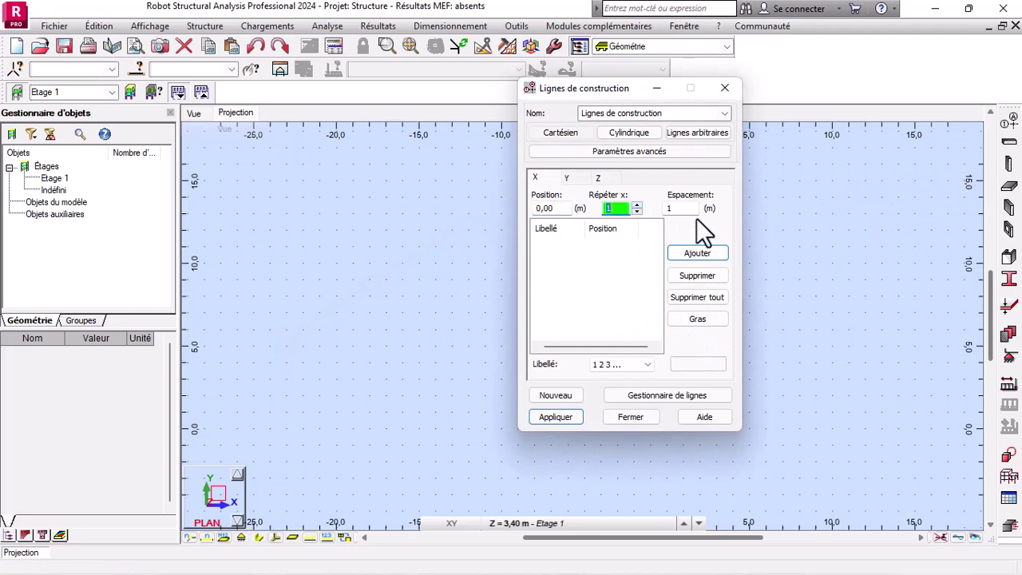
{"action": "left_click", "coordinate": [680, 209]}
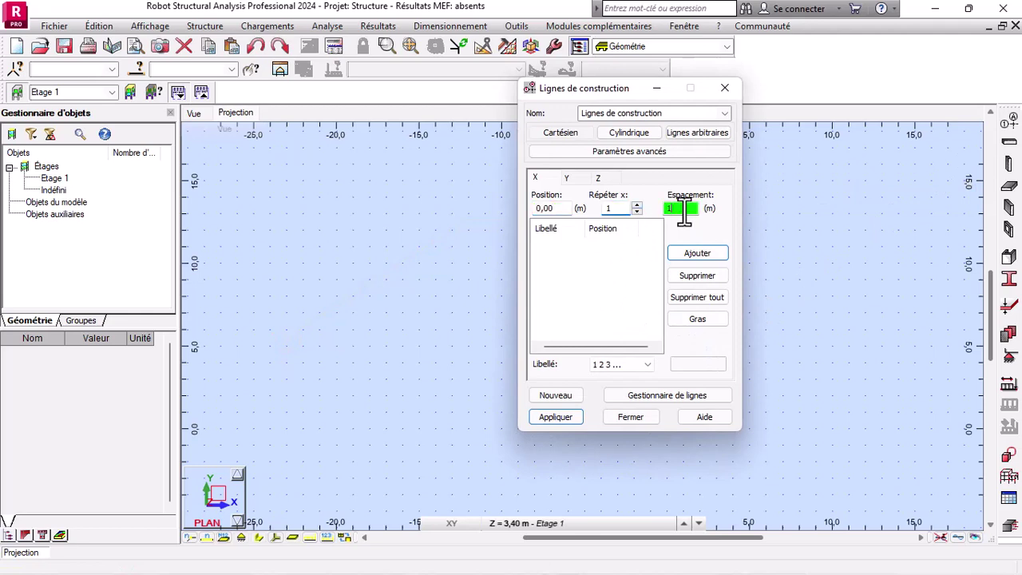
{"action": "left_click", "coordinate": [637, 206]}
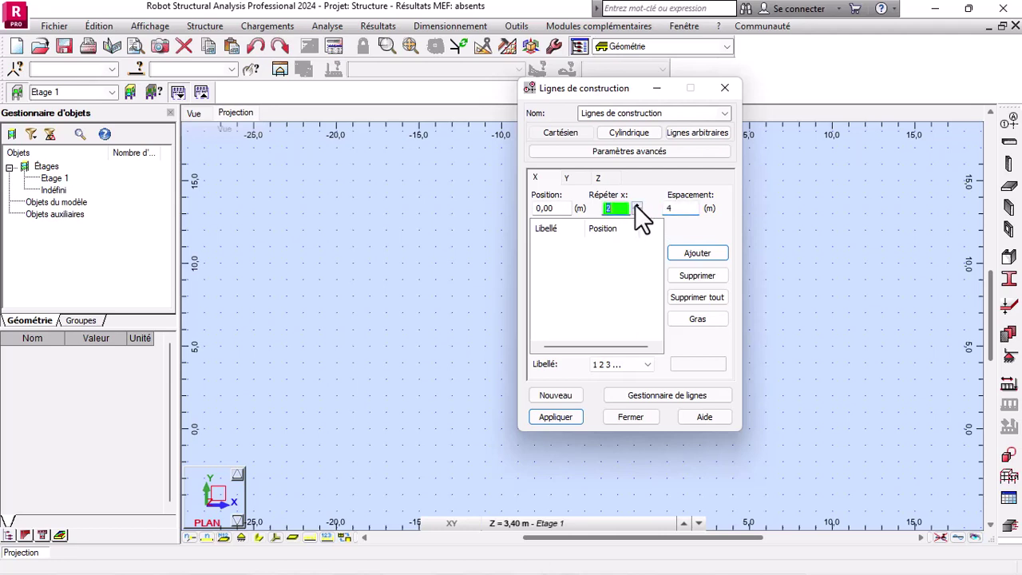
{"action": "left_click", "coordinate": [697, 253]}
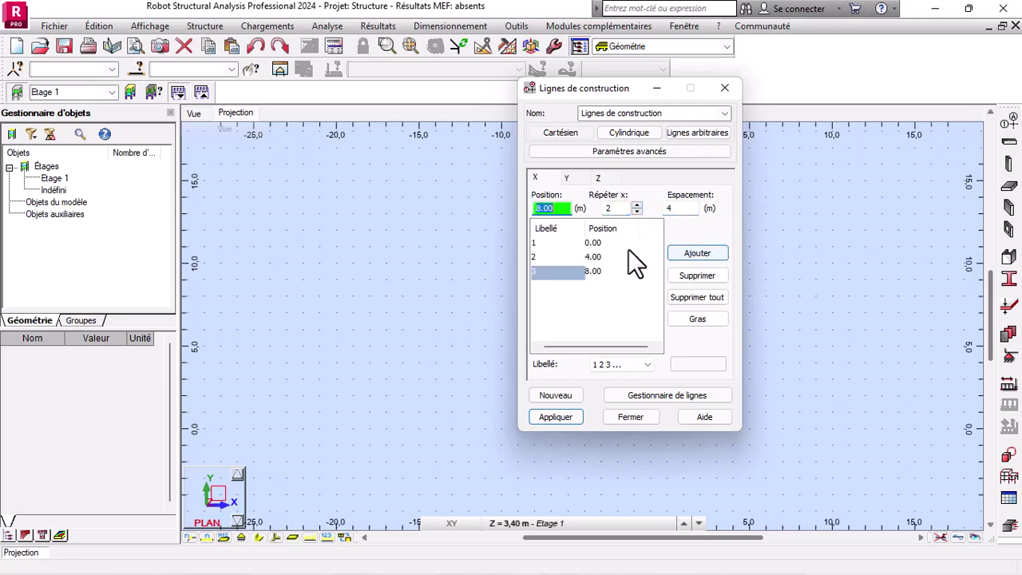
Step: Define the Y construction lines from position 0, repeated 3 times at 5 m spacing, with A B C labels
{"action": "left_click", "coordinate": [568, 177]}
{"action": "left_click", "coordinate": [673, 208]}
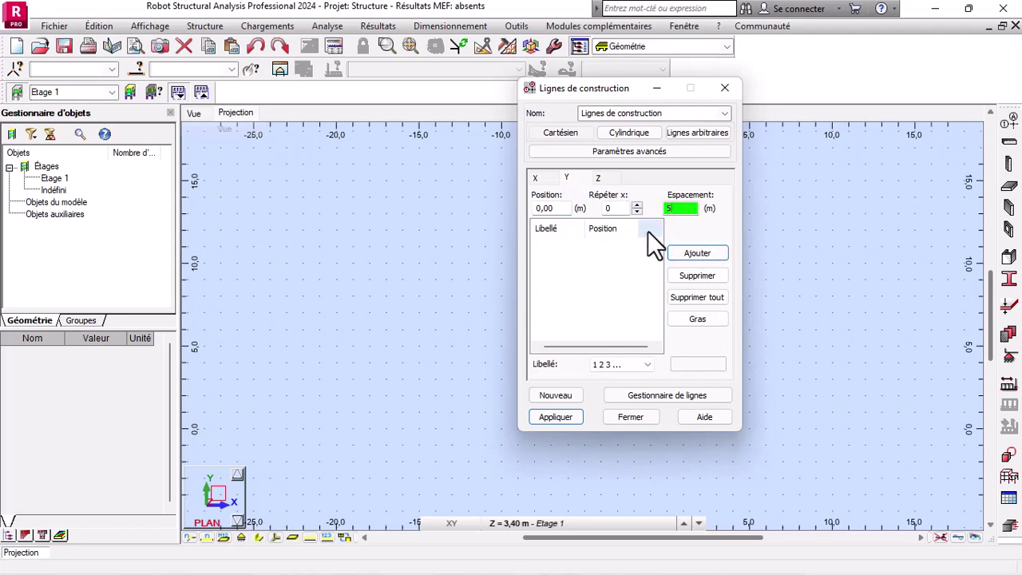
{"action": "left_click", "coordinate": [637, 205]}
{"action": "left_click", "coordinate": [637, 205]}
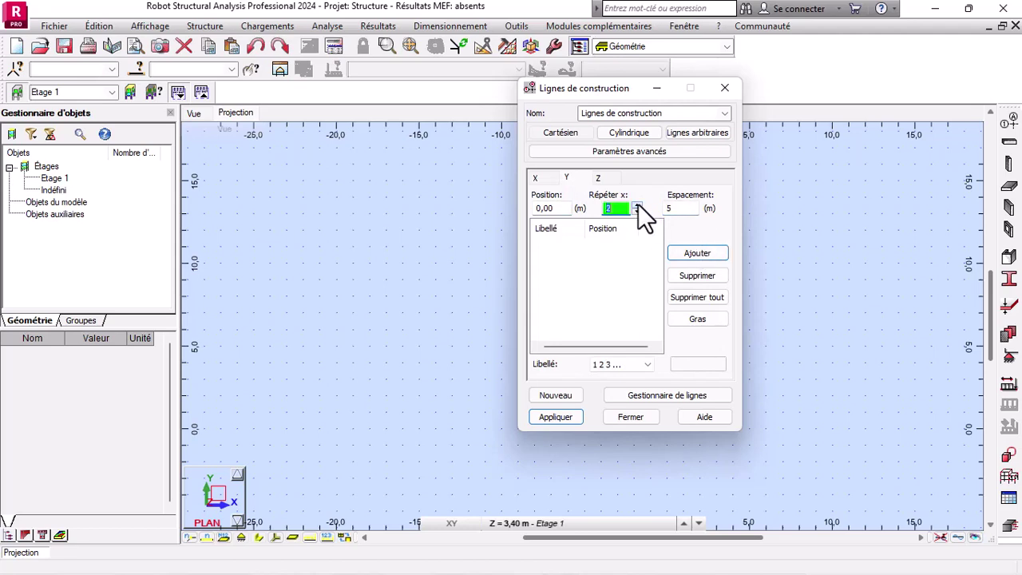
{"action": "left_click", "coordinate": [676, 249]}
{"action": "left_click", "coordinate": [642, 364]}
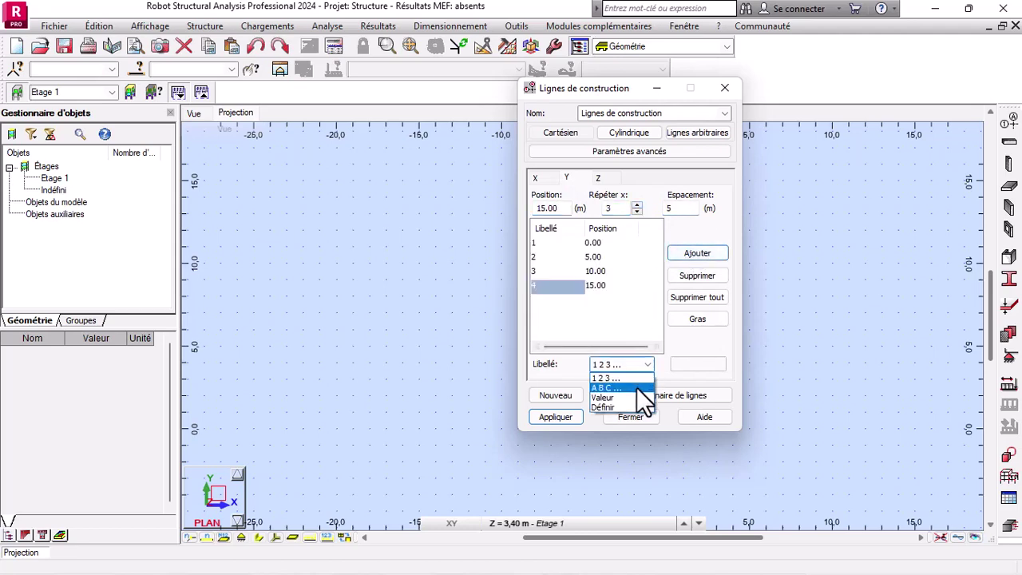
{"action": "left_click", "coordinate": [636, 387]}
Step: Replace the storey levels with Z lines from 0, repeated 2 times at 3.4 m with Valeur labels, and apply the construction grid
{"action": "left_click", "coordinate": [600, 177]}
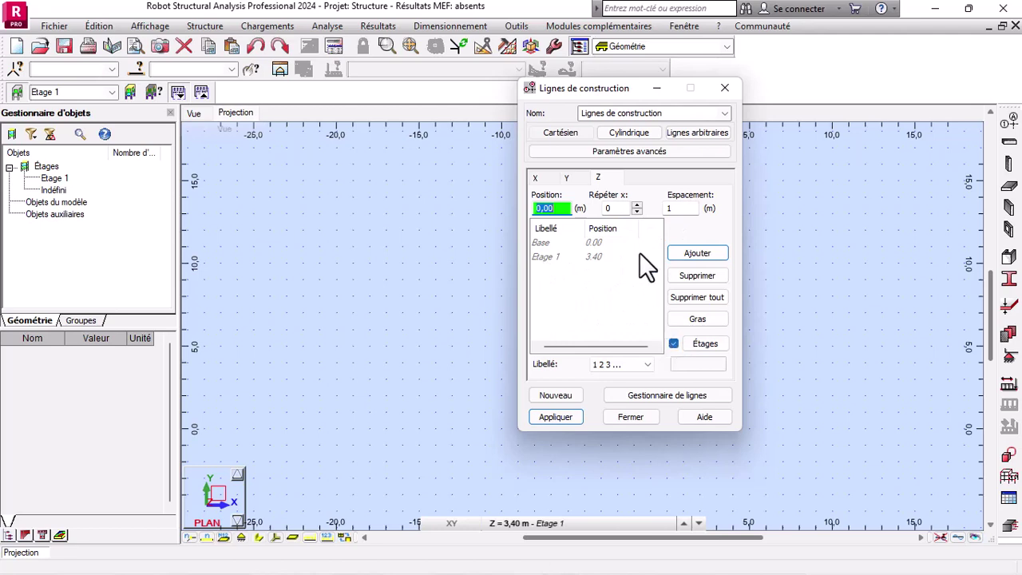
{"action": "left_click", "coordinate": [673, 343]}
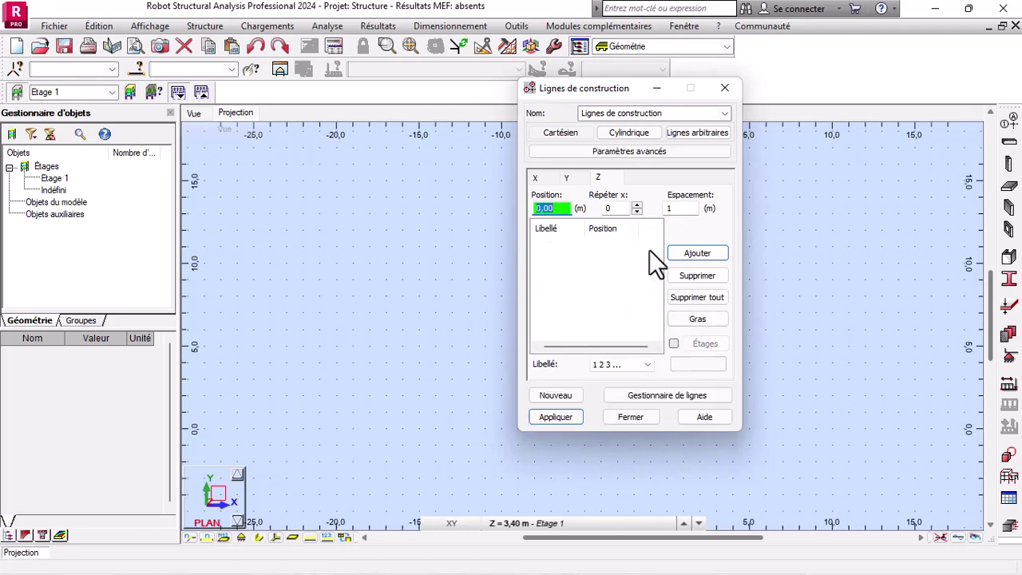
{"action": "left_click", "coordinate": [636, 204]}
{"action": "left_click", "coordinate": [682, 211]}
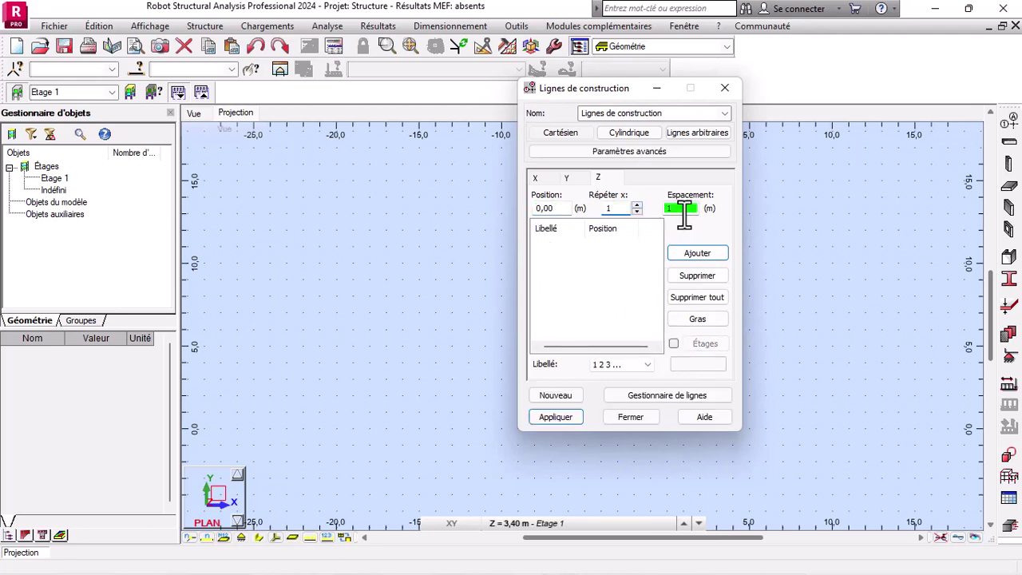
{"action": "left_click", "coordinate": [636, 204]}
{"action": "left_click", "coordinate": [638, 365]}
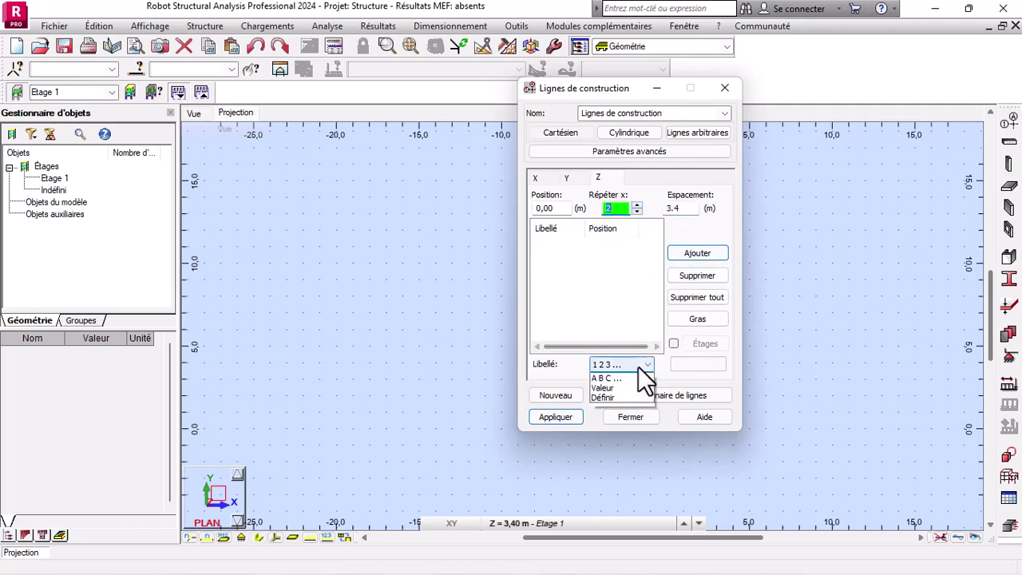
{"action": "left_click", "coordinate": [628, 397]}
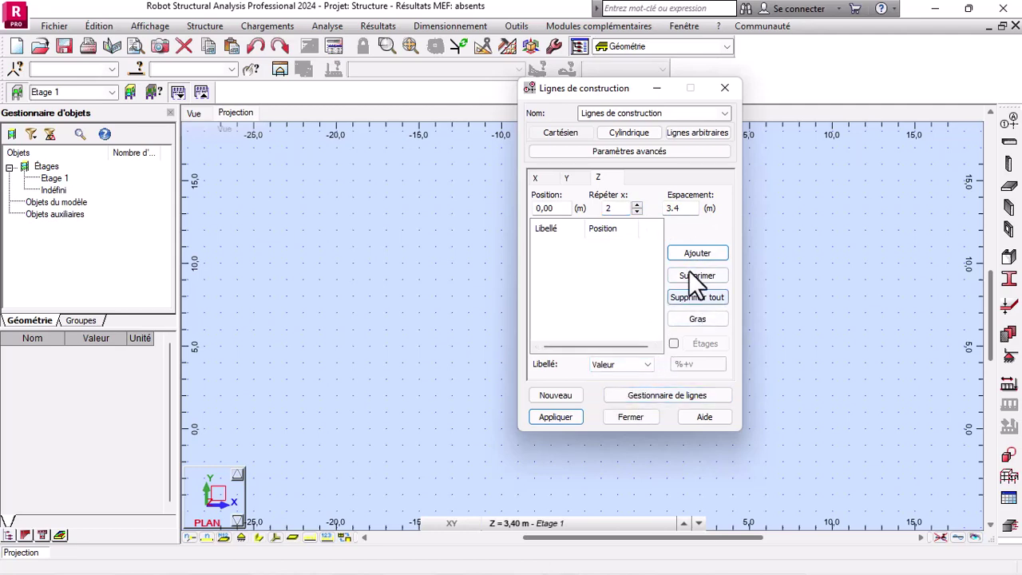
{"action": "left_click", "coordinate": [677, 248]}
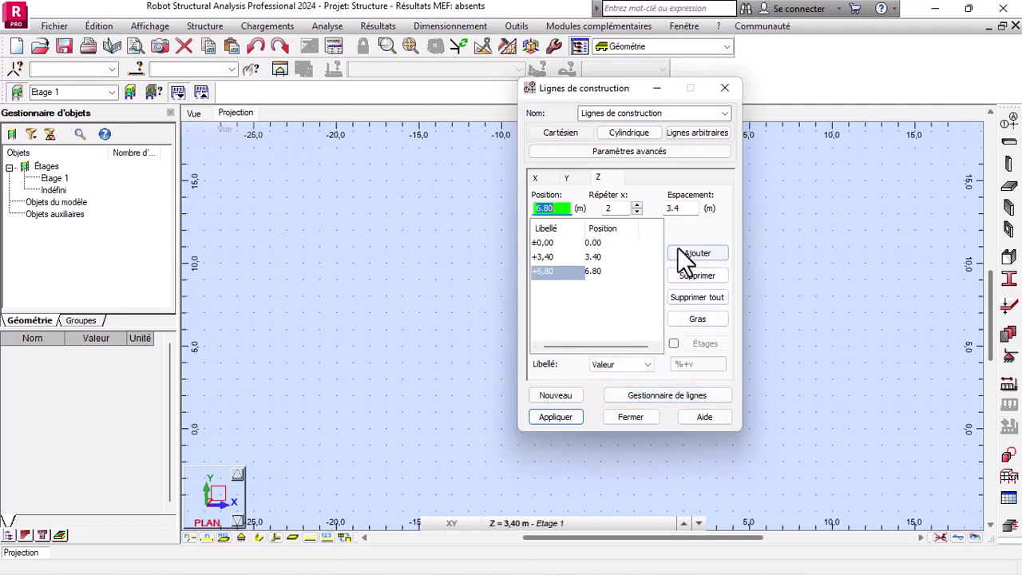
{"action": "left_click", "coordinate": [556, 417]}
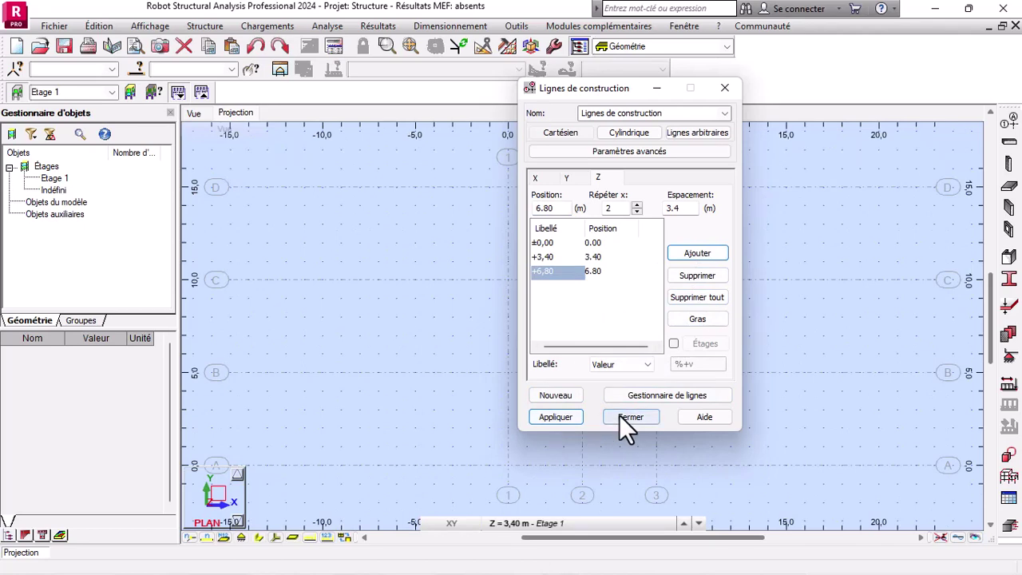
{"action": "left_click", "coordinate": [627, 421]}
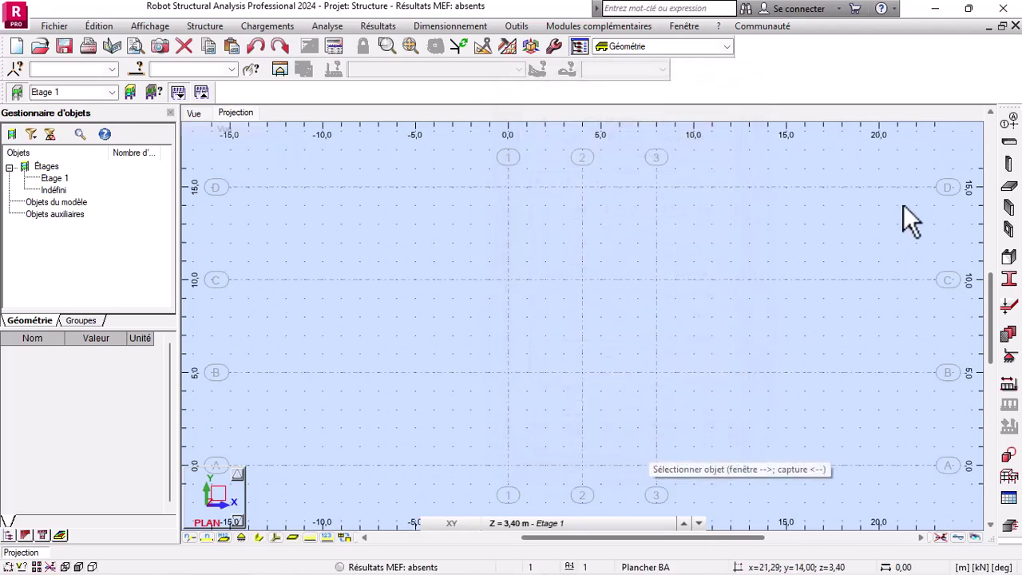
Step: Reopen the construction lines and add a Z line 3 m below the ±0,00 level, using a spacing of -3 m
{"action": "left_click", "coordinate": [1008, 121]}
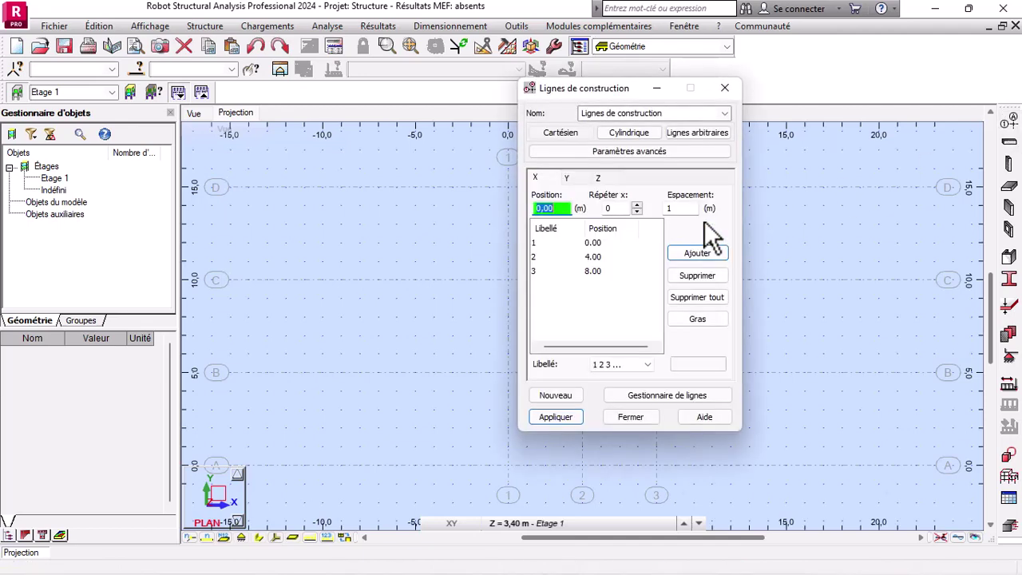
{"action": "left_click", "coordinate": [608, 179]}
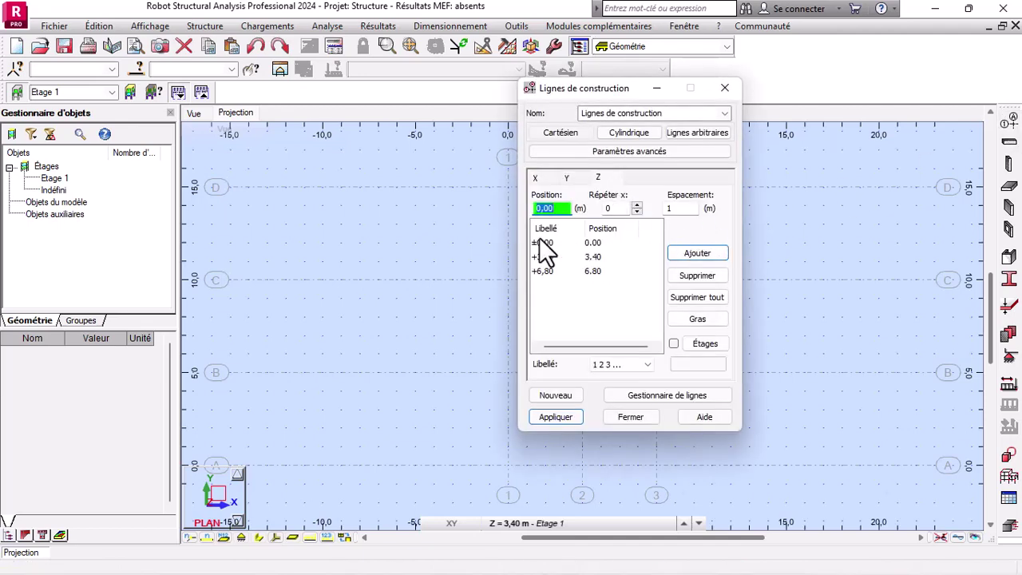
{"action": "left_click", "coordinate": [539, 243]}
{"action": "left_click", "coordinate": [640, 203]}
{"action": "left_click_drag", "start_coordinate": [681, 207], "coordinate": [611, 217]}
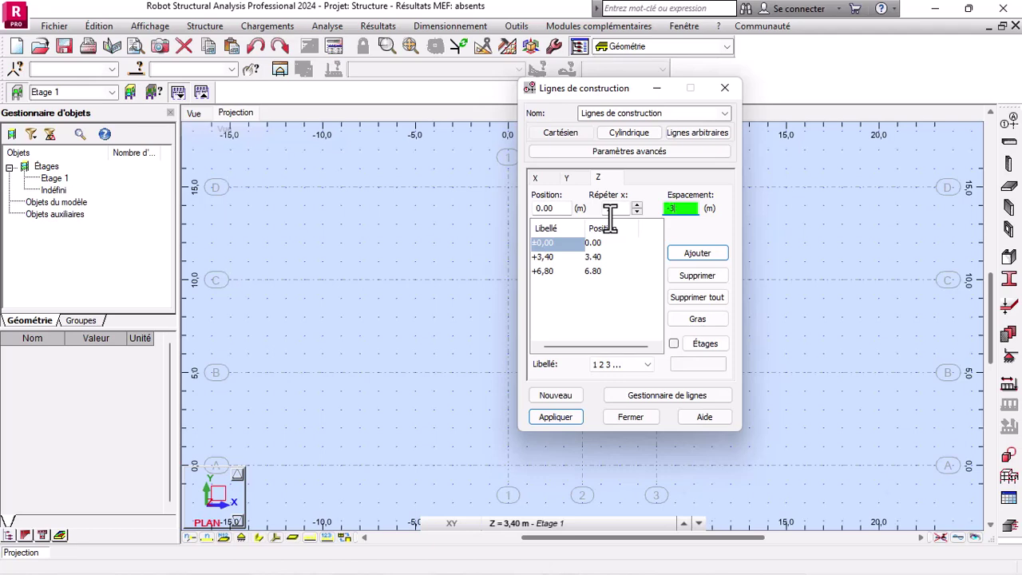
{"action": "left_click", "coordinate": [702, 256]}
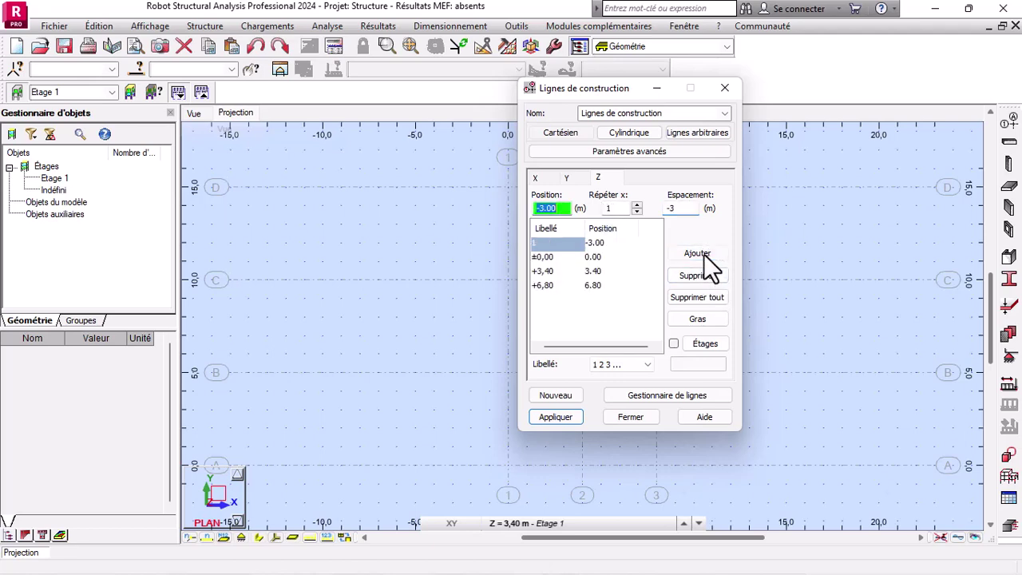
Step: Set the Z line label format to Valeur, then apply the updated construction lines and close their definition
{"action": "left_click", "coordinate": [643, 363]}
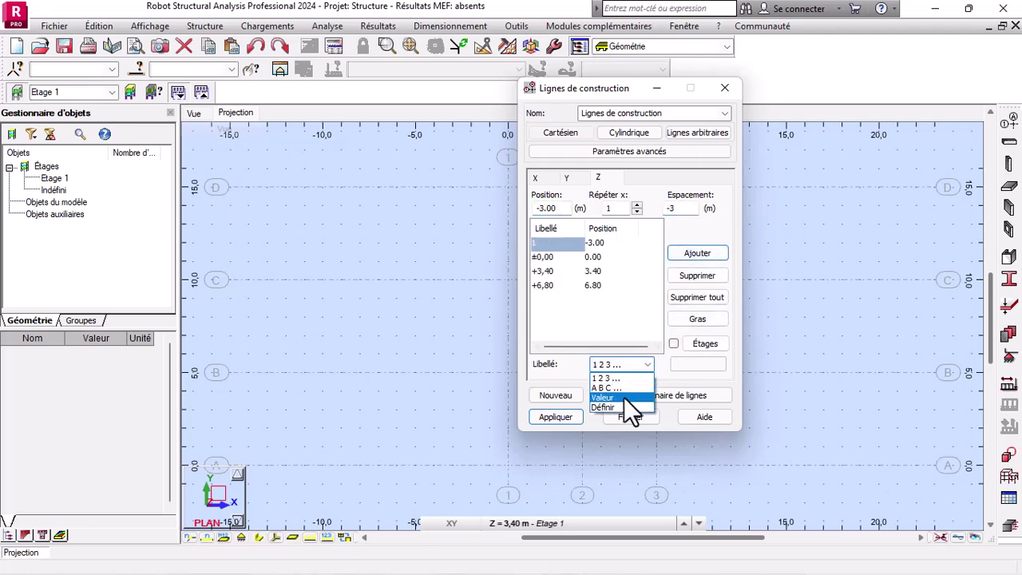
{"action": "left_click", "coordinate": [624, 397]}
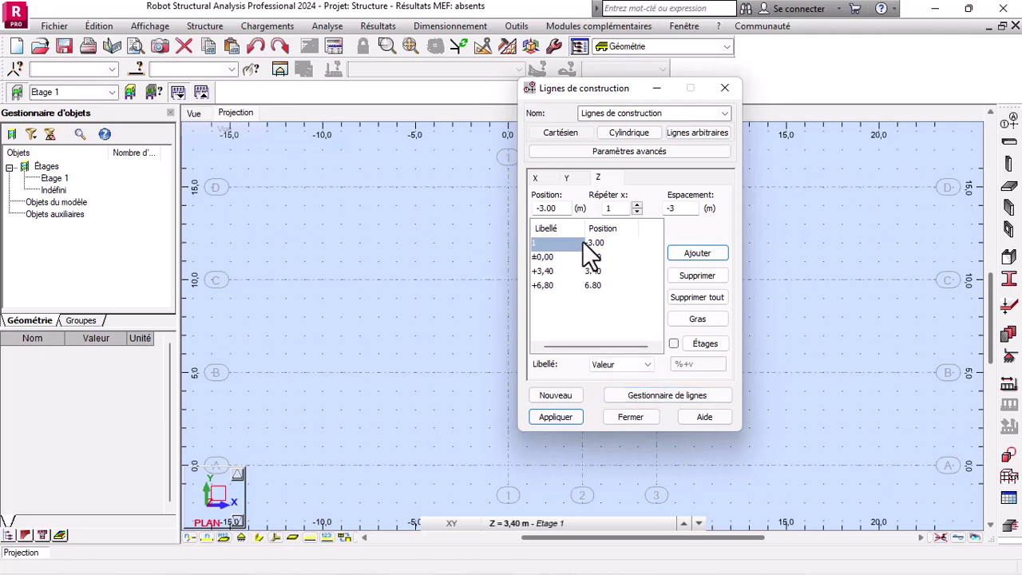
{"action": "left_click", "coordinate": [550, 417]}
{"action": "left_click", "coordinate": [637, 418]}
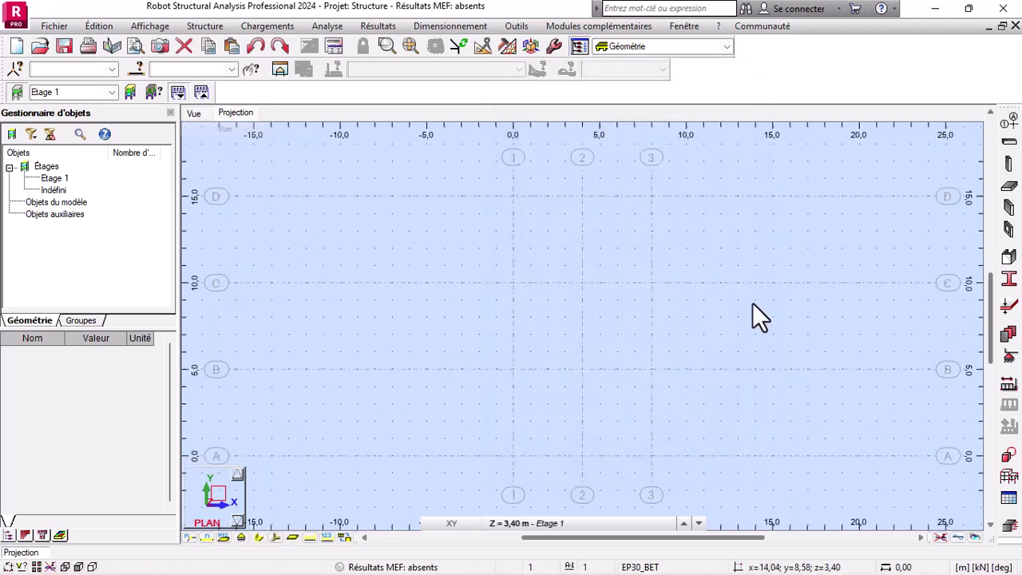
Step: Start a column of type Poteau BA in the 3D view, moving its dialog and the storey toolbar out of the way
{"action": "left_click", "coordinate": [196, 115]}
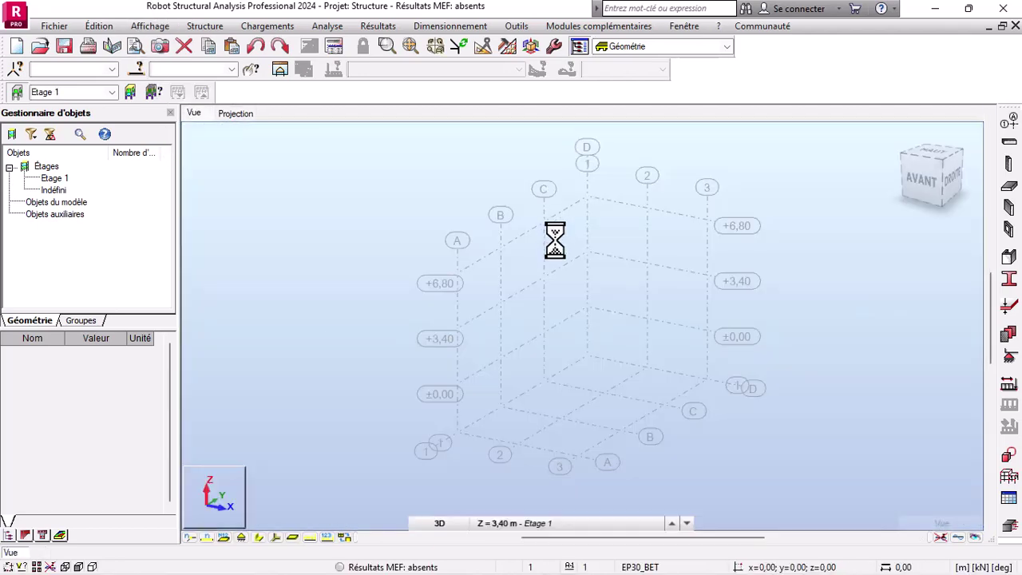
{"action": "left_click", "coordinate": [1008, 163]}
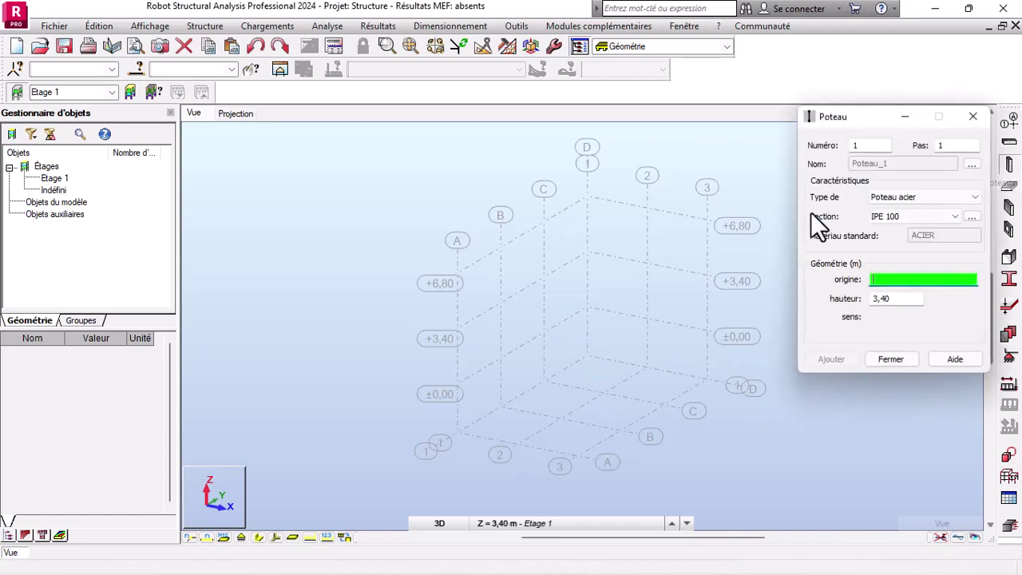
{"action": "left_click", "coordinate": [912, 197]}
{"action": "left_click", "coordinate": [912, 221]}
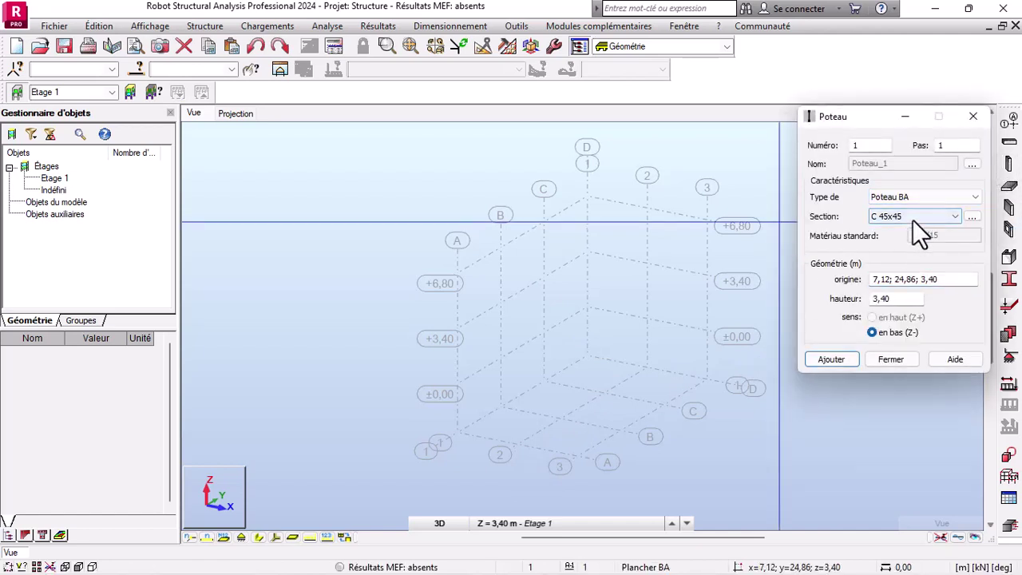
{"action": "left_click", "coordinate": [912, 220]}
{"action": "left_click", "coordinate": [912, 219]}
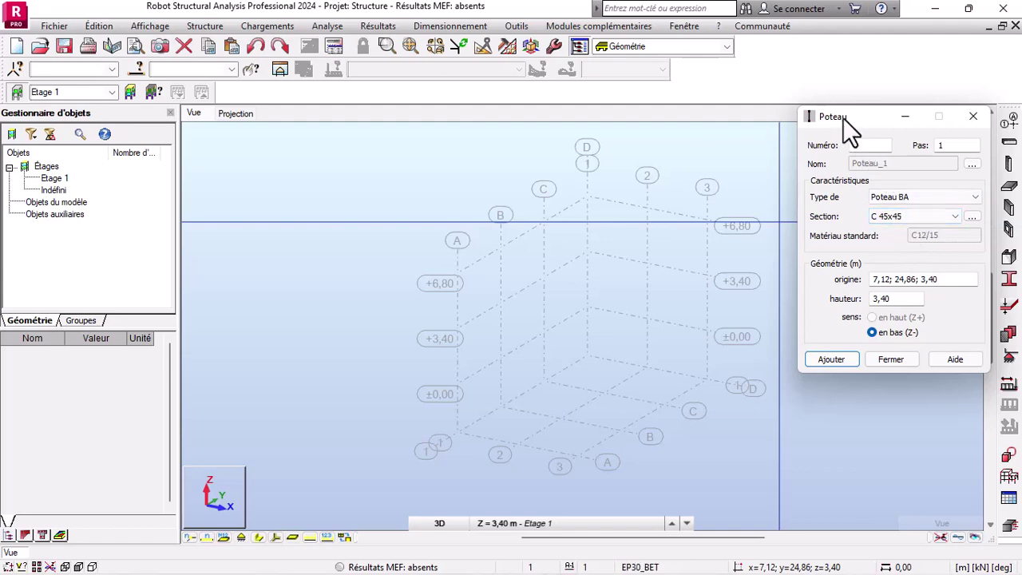
{"action": "left_click_drag", "start_coordinate": [842, 117], "coordinate": [102, 205]}
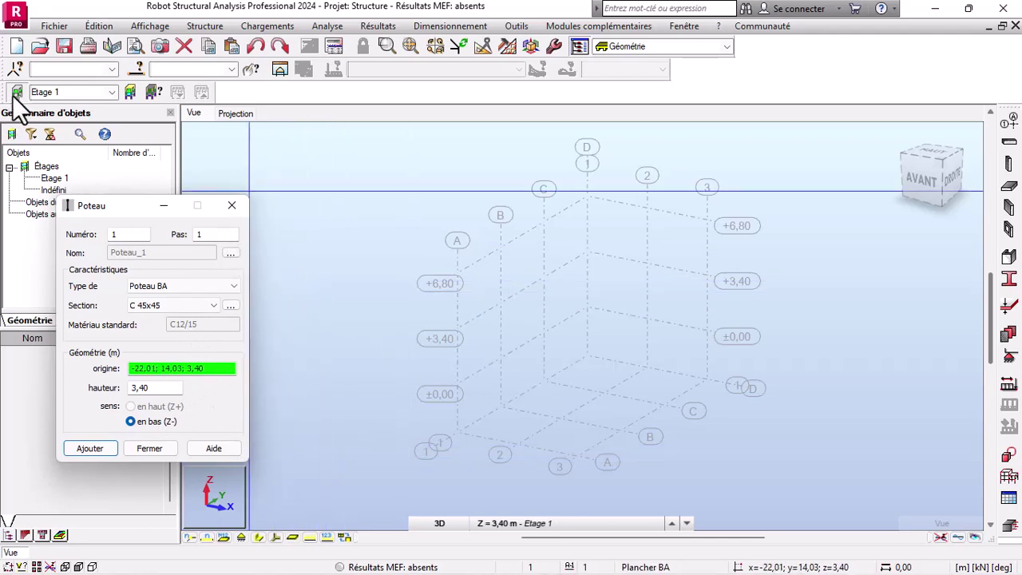
{"action": "left_click_drag", "start_coordinate": [719, 100], "coordinate": [672, 69]}
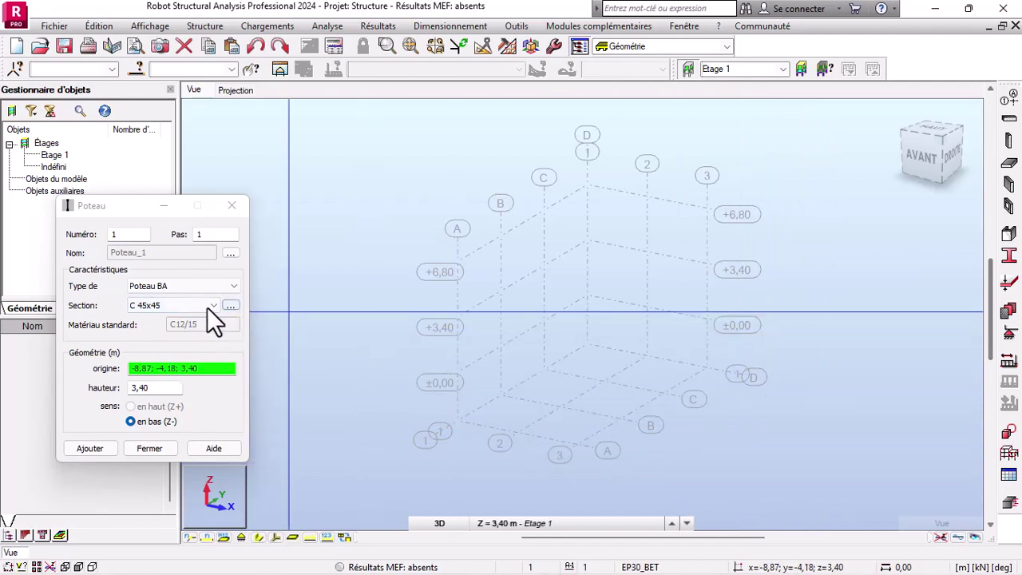
Step: Create a rectangular 20 x 20 cm column section in C25/30 concrete for the Poteau BA column
{"action": "left_click", "coordinate": [234, 306]}
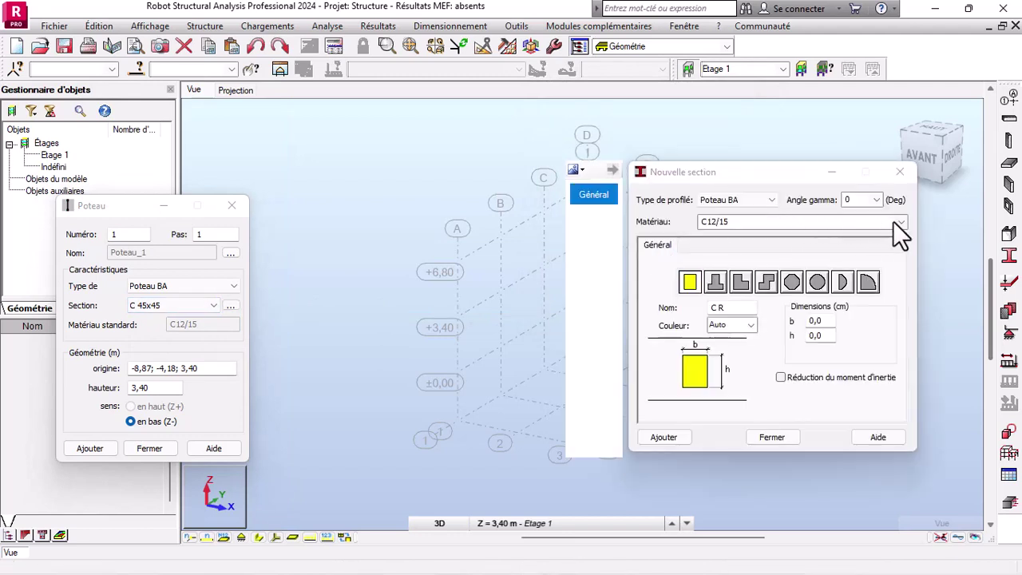
{"action": "left_click", "coordinate": [899, 222]}
{"action": "left_click", "coordinate": [803, 263]}
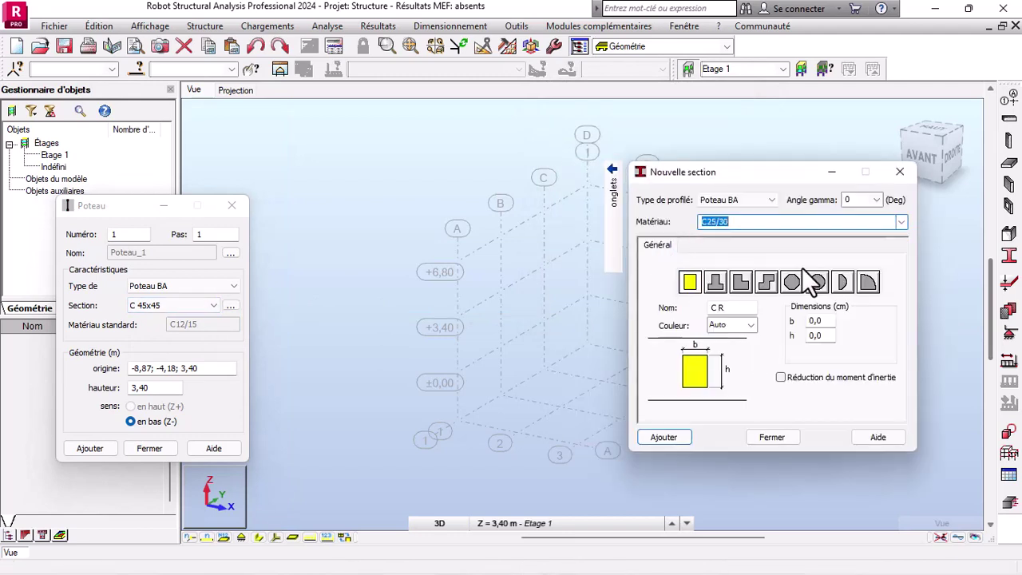
{"action": "left_click", "coordinate": [820, 322]}
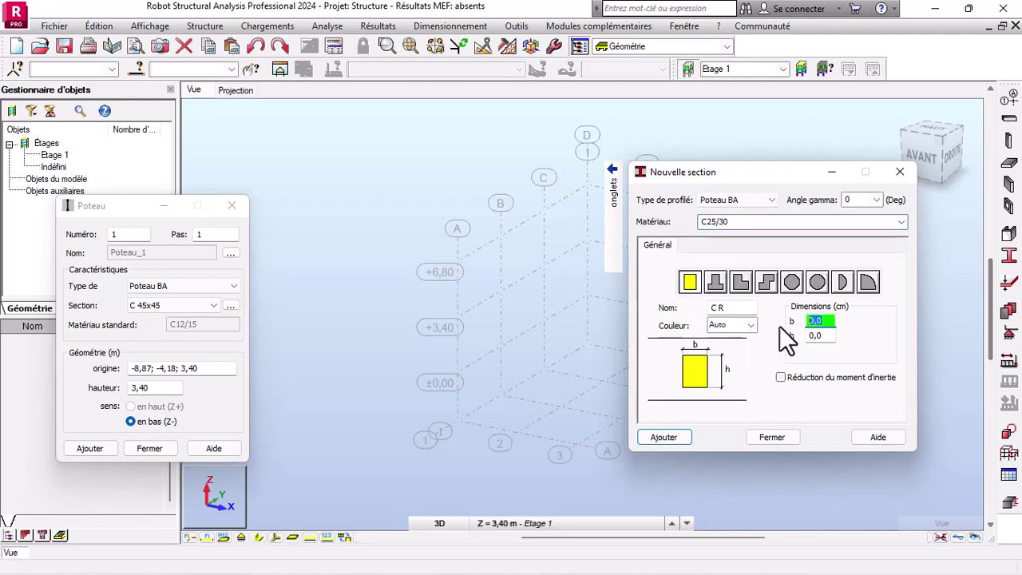
{"action": "type", "text": "20"}
{"action": "left_click", "coordinate": [821, 335]}
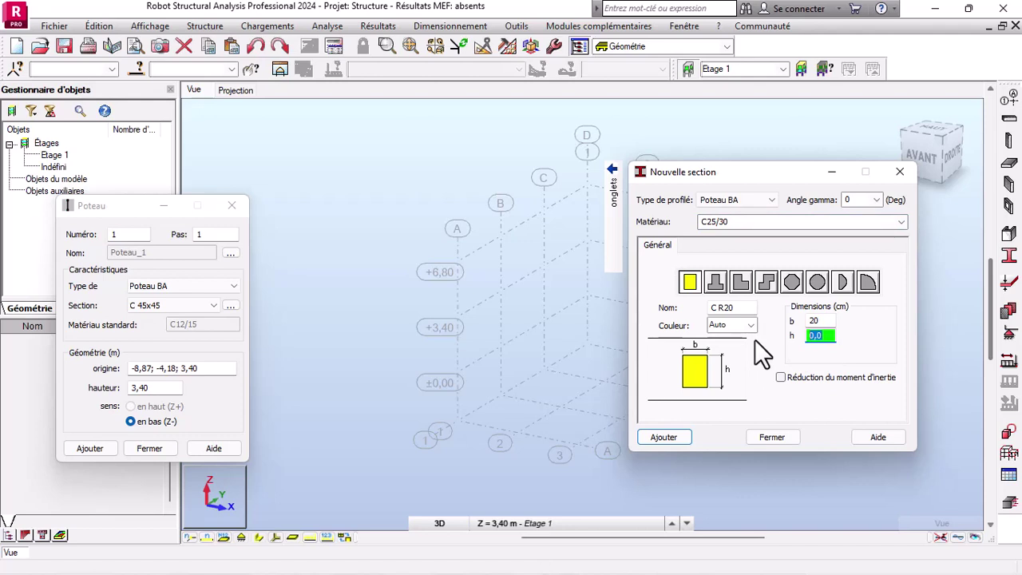
{"action": "left_click", "coordinate": [671, 435]}
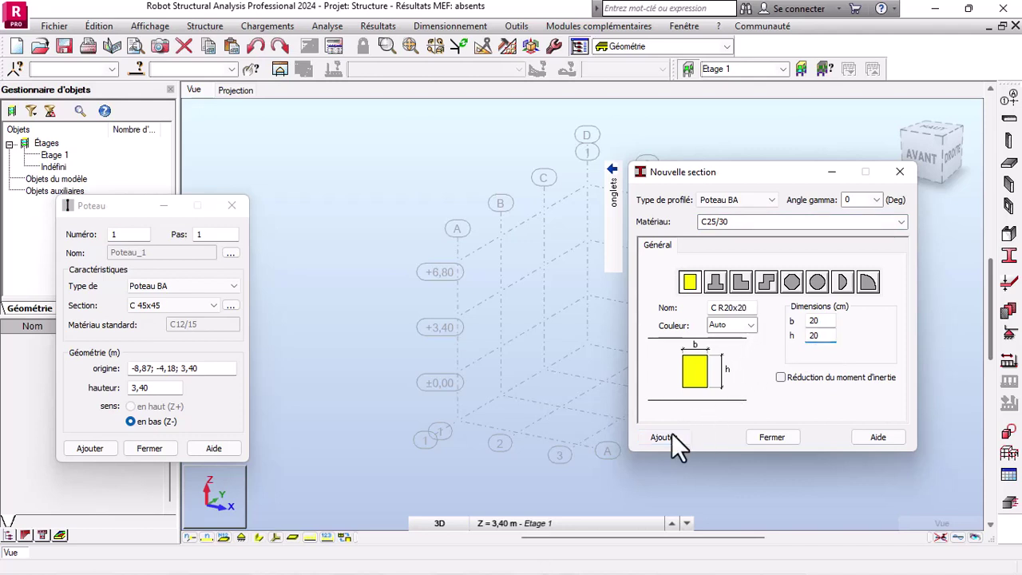
{"action": "left_click", "coordinate": [768, 437]}
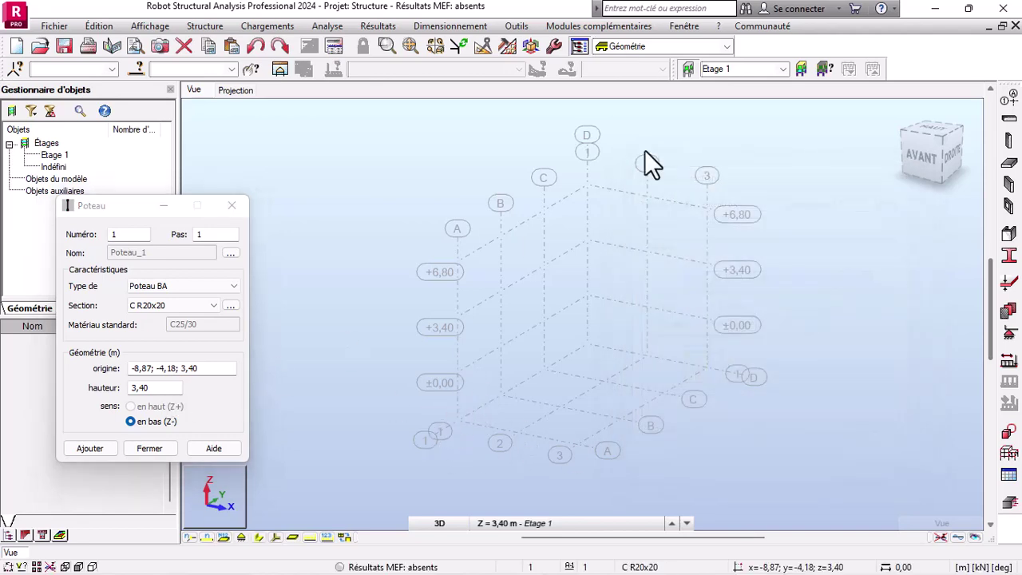
Step: Release the column definition from the active storey and set the column height to 3 m
{"action": "left_click", "coordinate": [690, 76]}
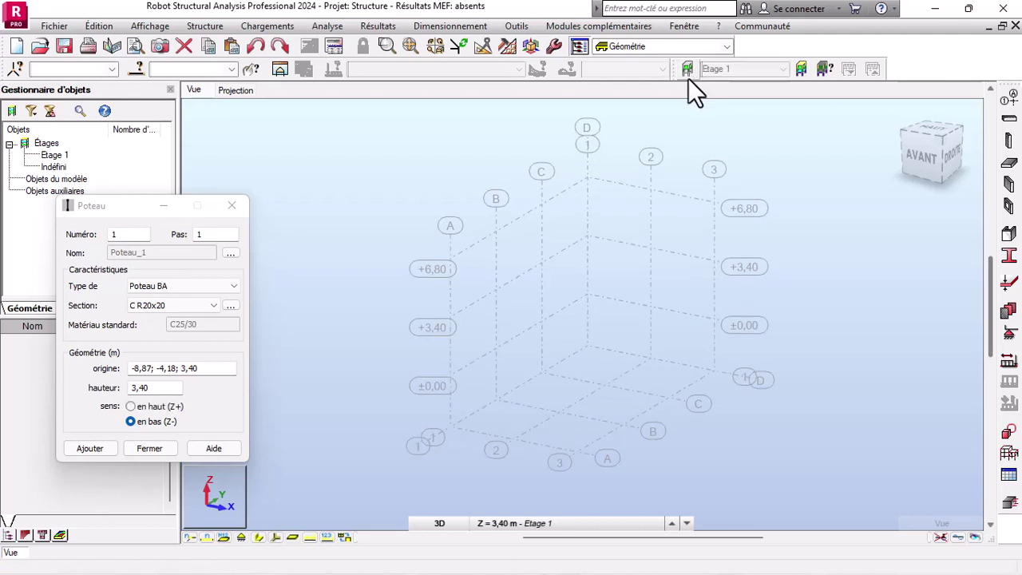
{"action": "left_click", "coordinate": [147, 388]}
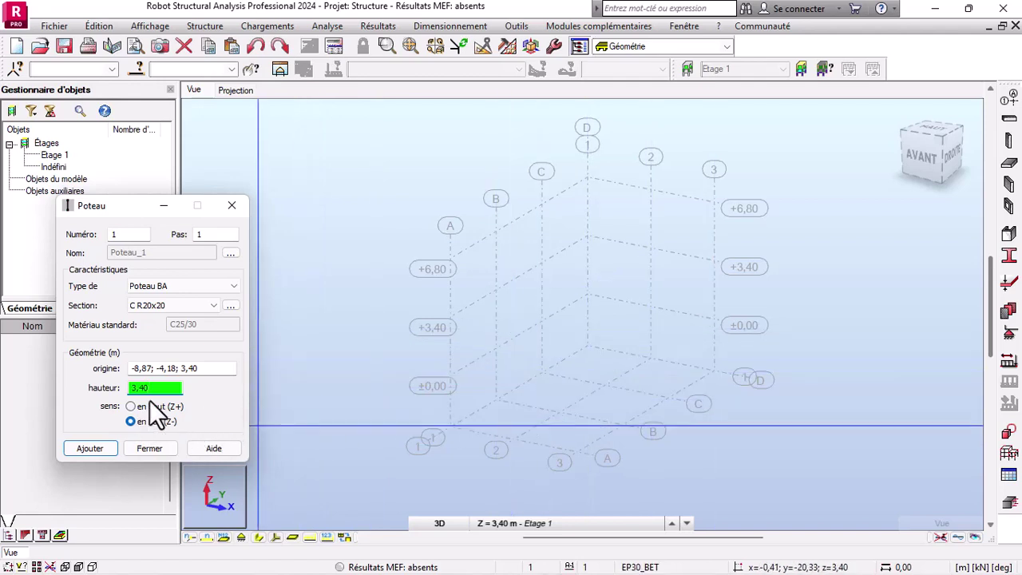
{"action": "left_click_drag", "start_coordinate": [158, 389], "coordinate": [108, 394]}
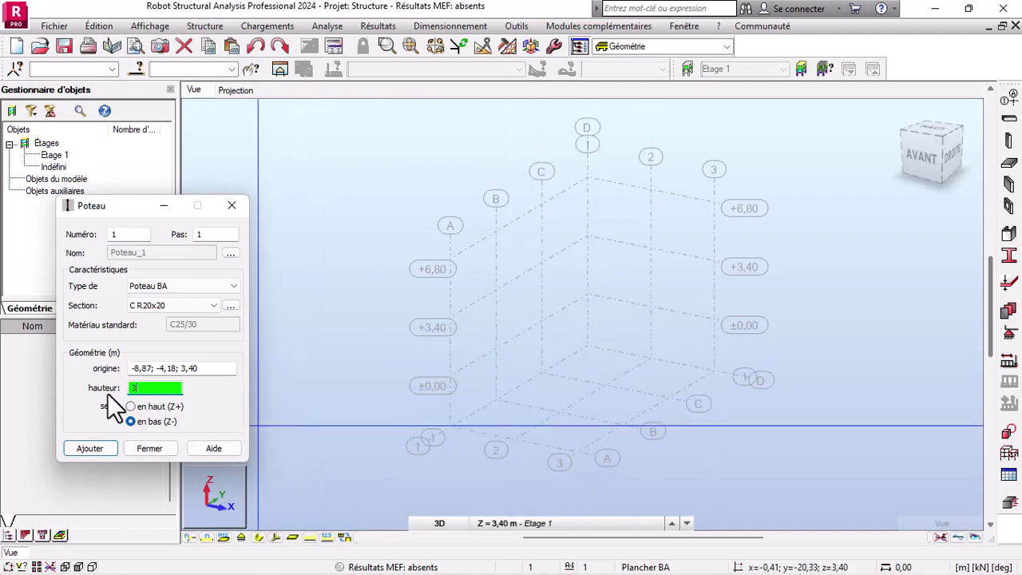
{"action": "type", "text": "3"}
Step: Place columns downward from level ±0,00 at grid intersections A2, A1, B1 and B2, and close the column definition
{"action": "left_click", "coordinate": [145, 369]}
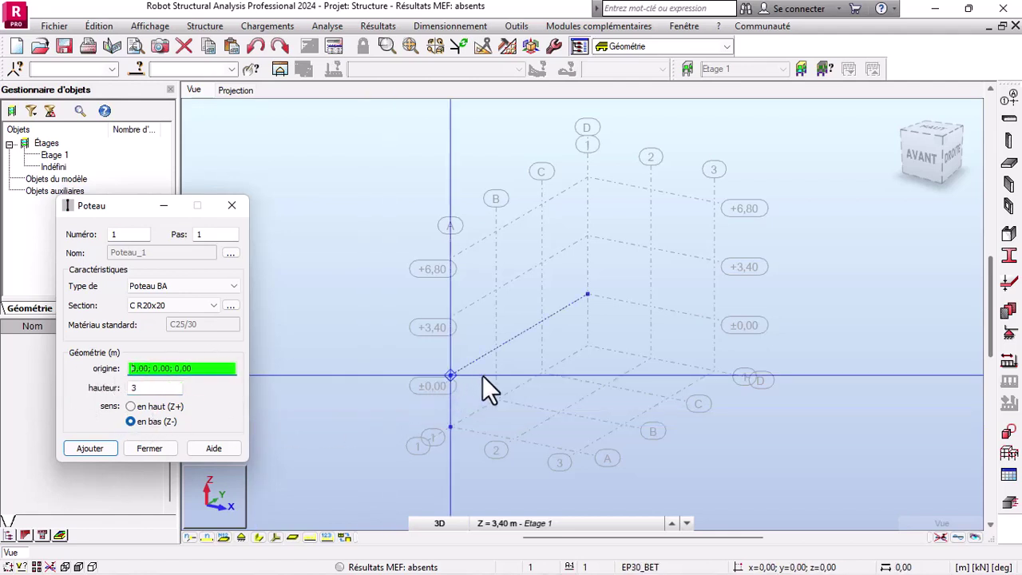
{"action": "left_click", "coordinate": [513, 387]}
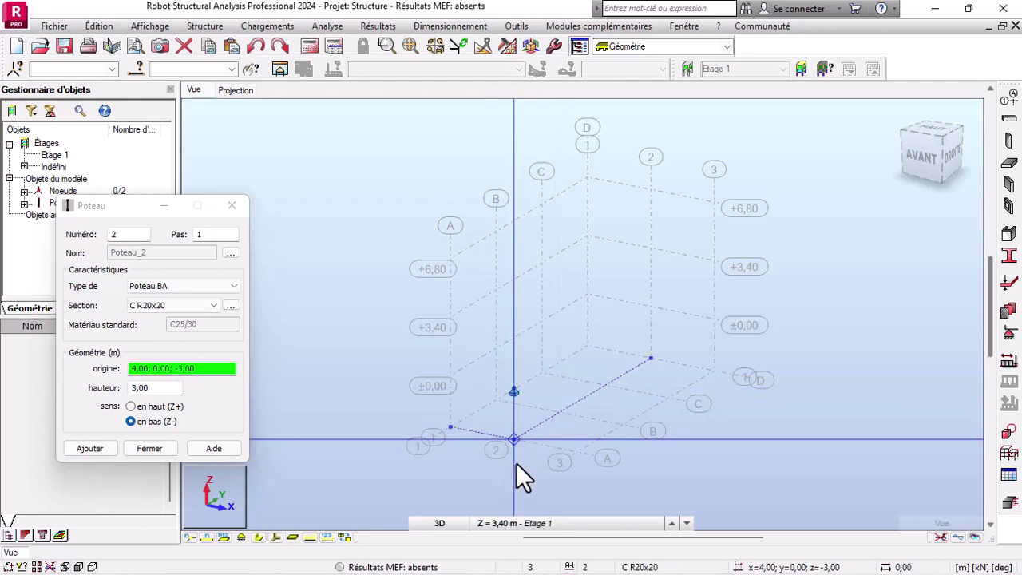
{"action": "left_click", "coordinate": [450, 375]}
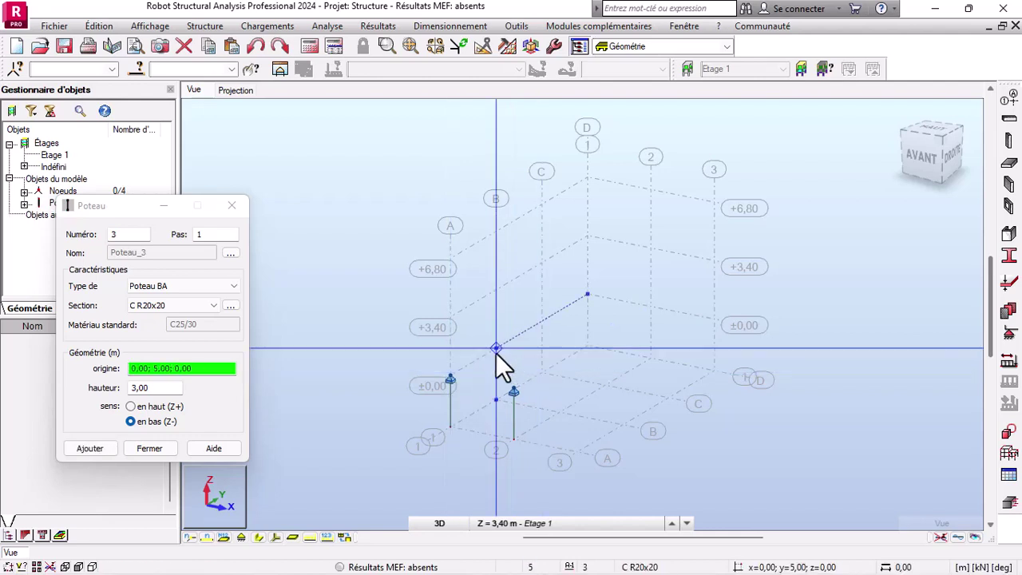
{"action": "left_click", "coordinate": [496, 353]}
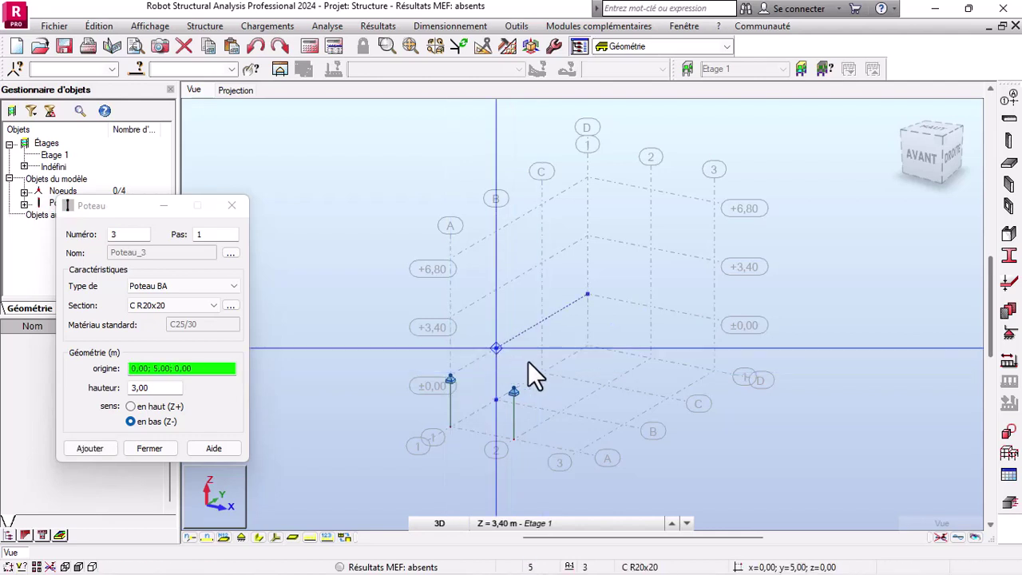
{"action": "left_click", "coordinate": [568, 367]}
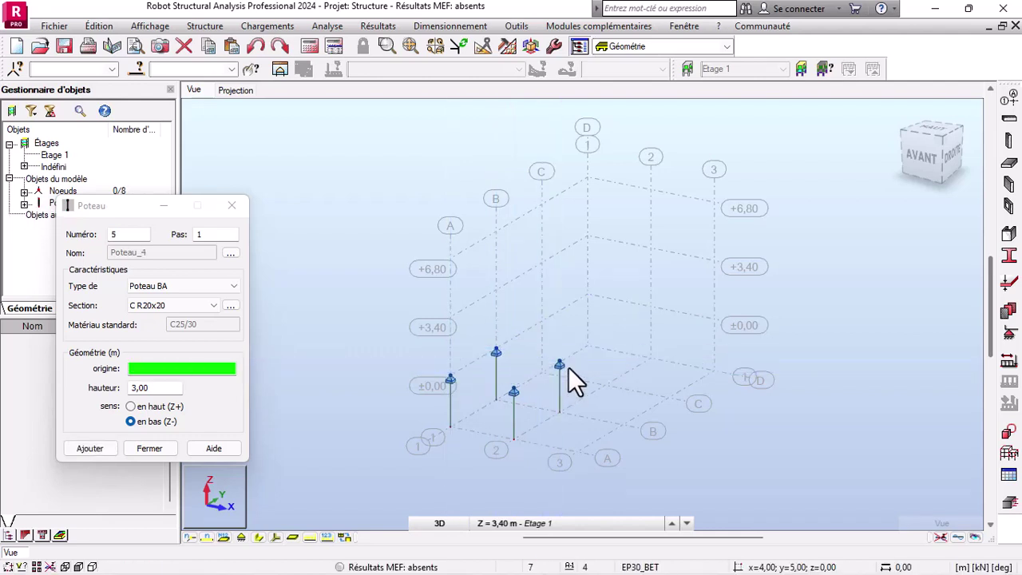
{"action": "left_click", "coordinate": [592, 520]}
{"action": "left_click", "coordinate": [577, 487]}
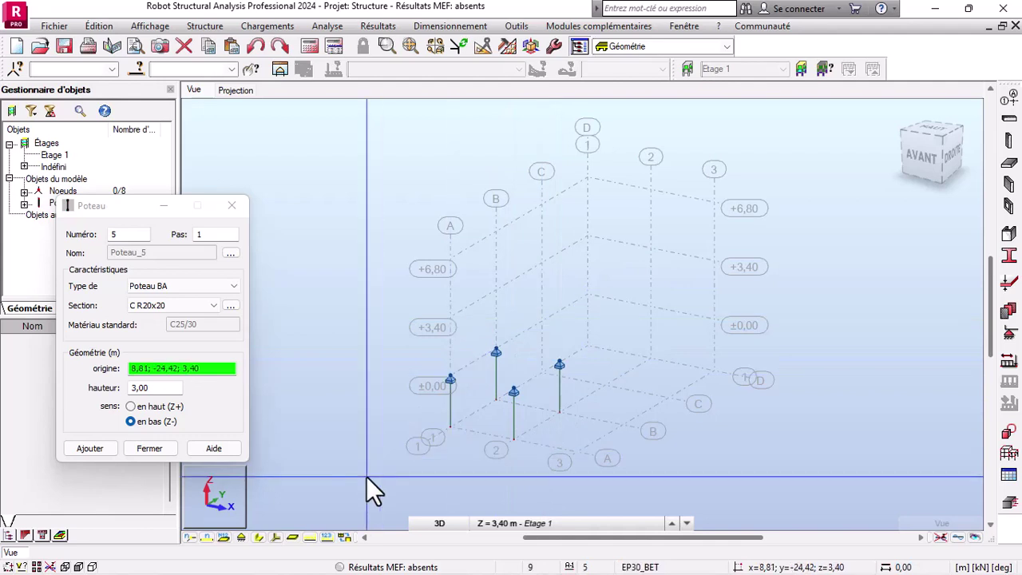
{"action": "left_click", "coordinate": [232, 208]}
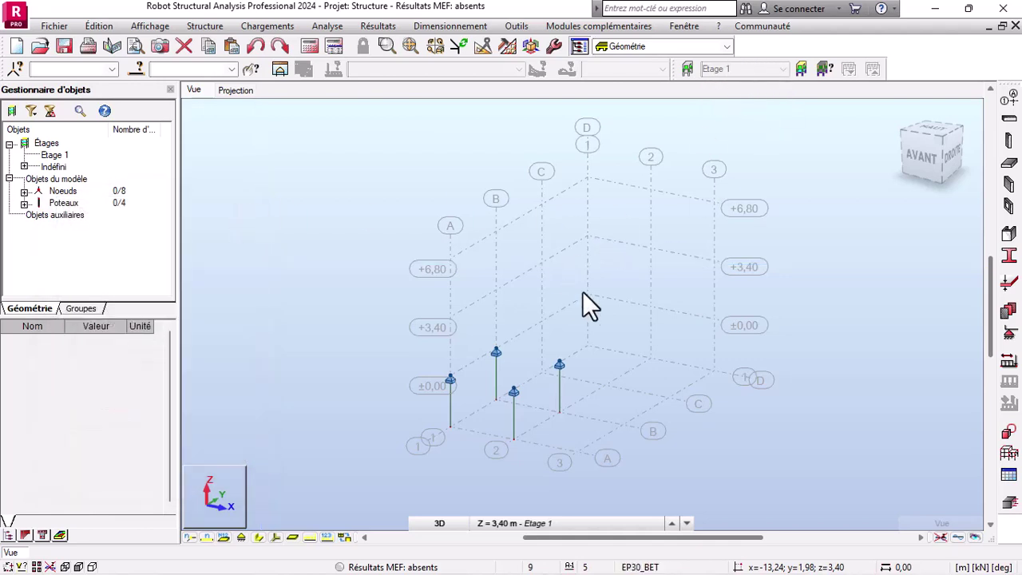
Step: In the storey definition, set the building's base level to -3 m and delete all existing storeys
{"action": "left_click", "coordinate": [800, 69]}
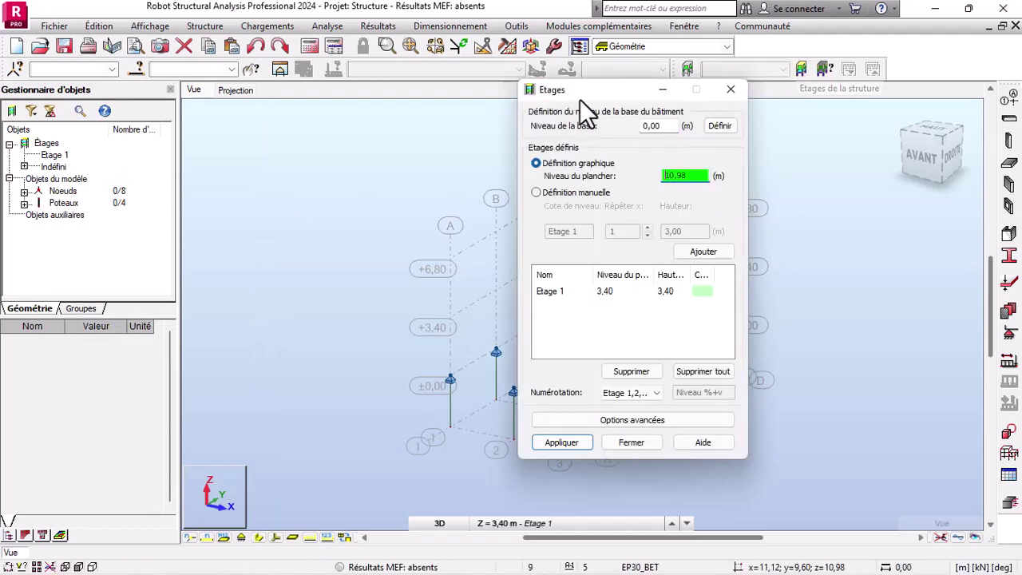
{"action": "left_click_drag", "start_coordinate": [573, 89], "coordinate": [178, 107]}
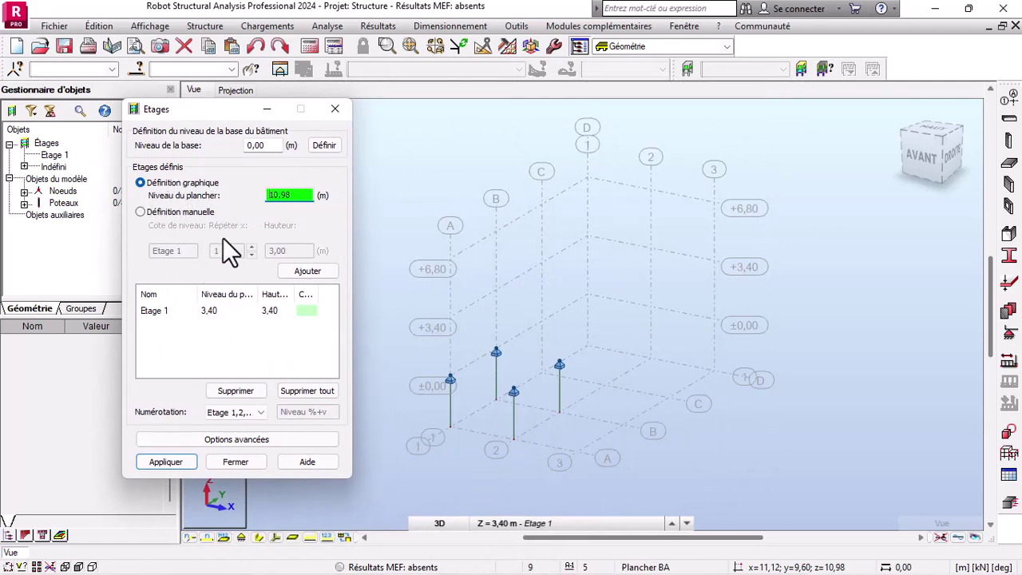
{"action": "left_click", "coordinate": [266, 147]}
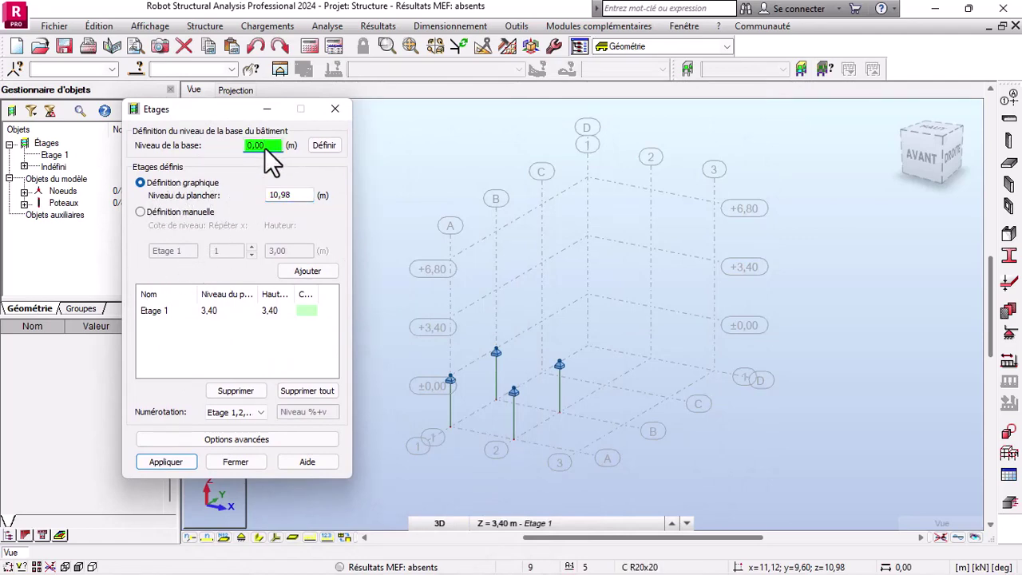
{"action": "left_click", "coordinate": [617, 426]}
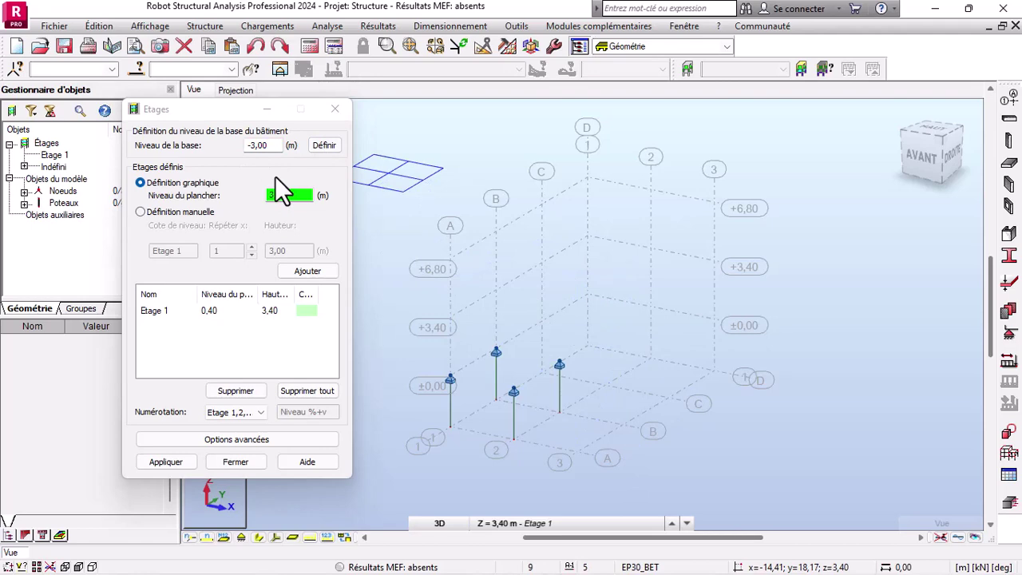
{"action": "left_click", "coordinate": [295, 391]}
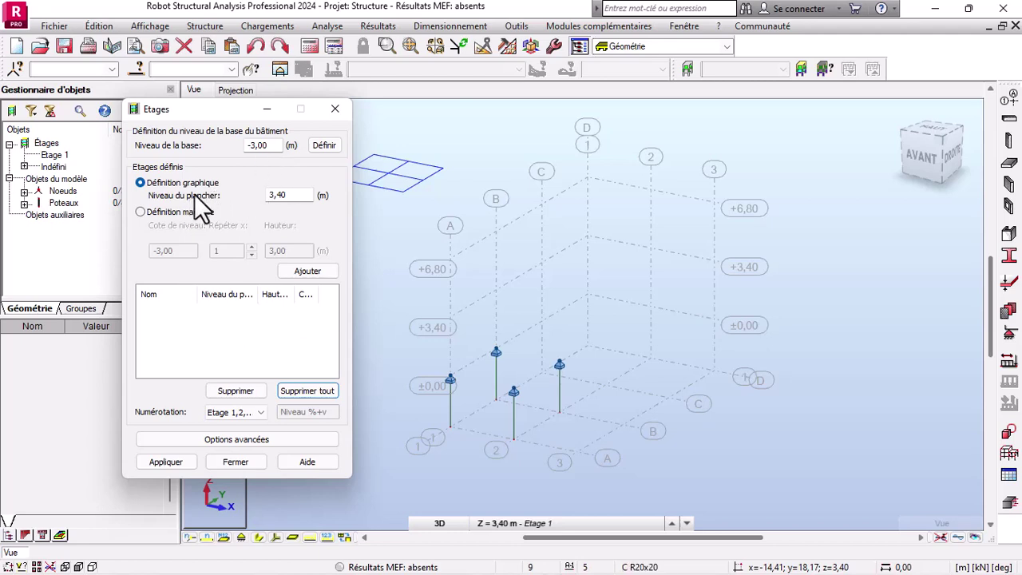
Step: Define storeys graphically with floors at the ±0,00, +3,40 and +6,80 levels, and delete all of them
{"action": "left_click", "coordinate": [292, 196]}
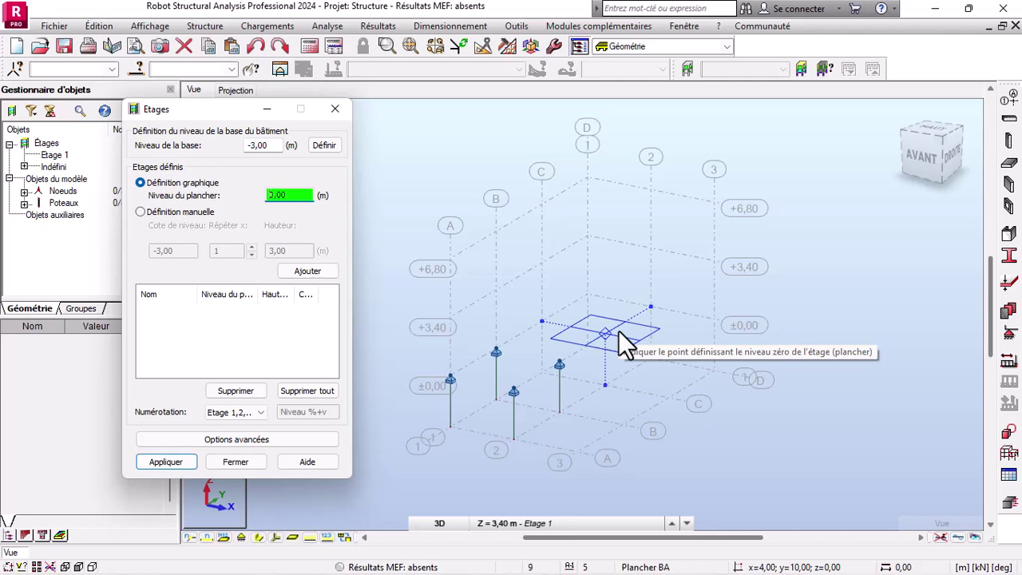
{"action": "left_click", "coordinate": [618, 329]}
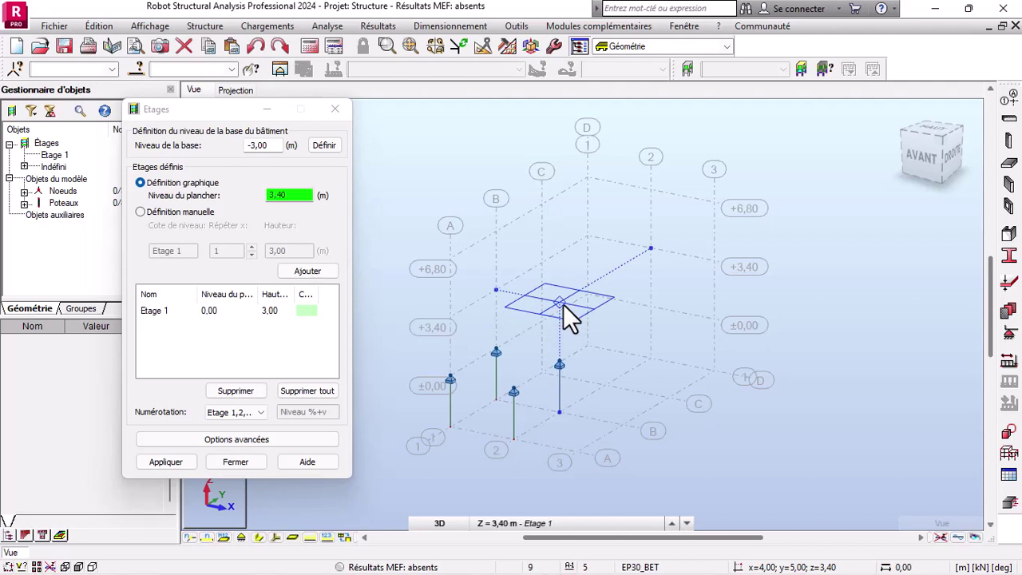
{"action": "left_click", "coordinate": [563, 304]}
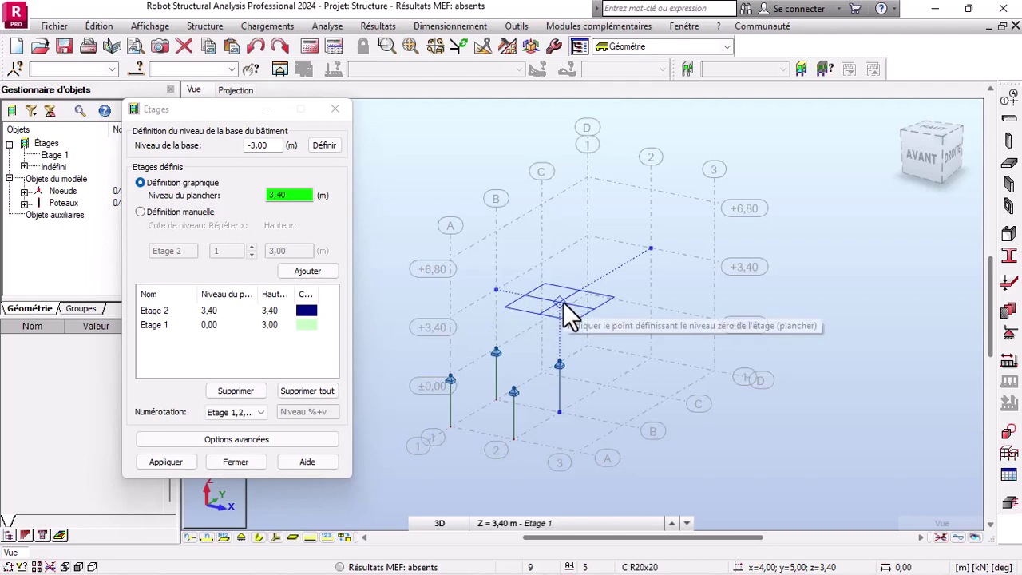
{"action": "left_click", "coordinate": [568, 249]}
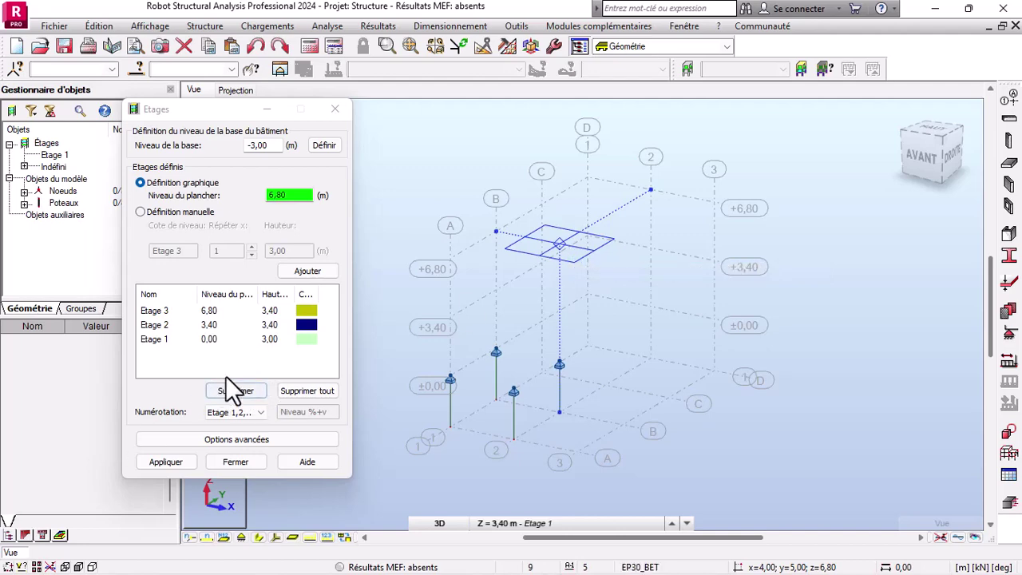
{"action": "left_click", "coordinate": [294, 391]}
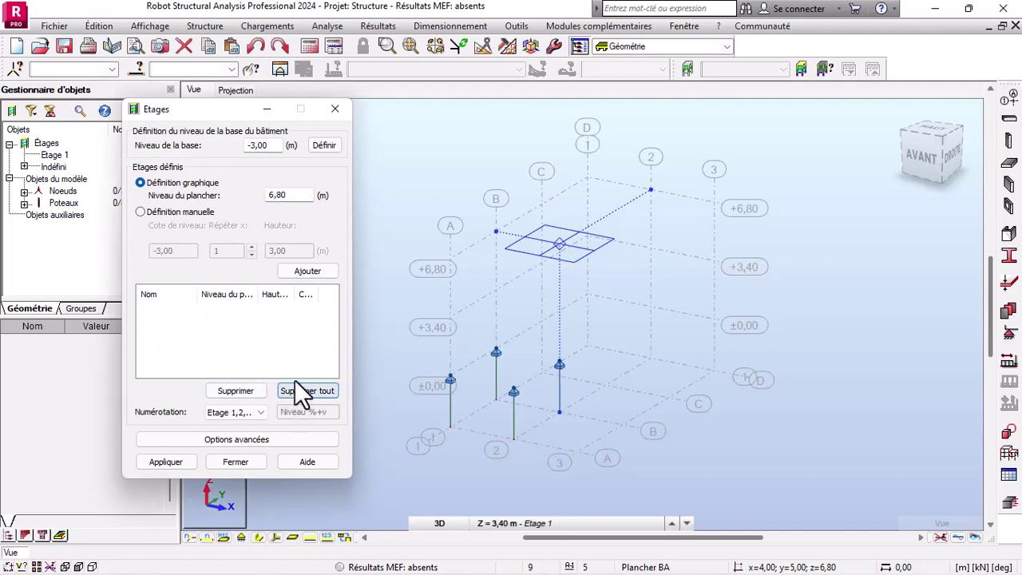
Step: Define the storeys manually by adding one storey 3,00 m high and two storeys 3,4 m high
{"action": "left_click", "coordinate": [149, 213]}
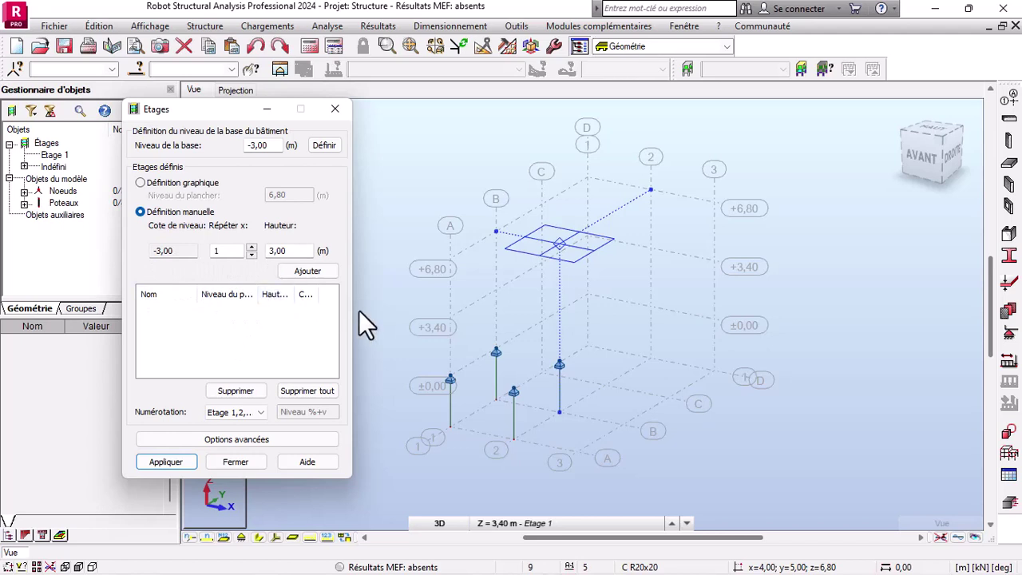
{"action": "left_click", "coordinate": [507, 438]}
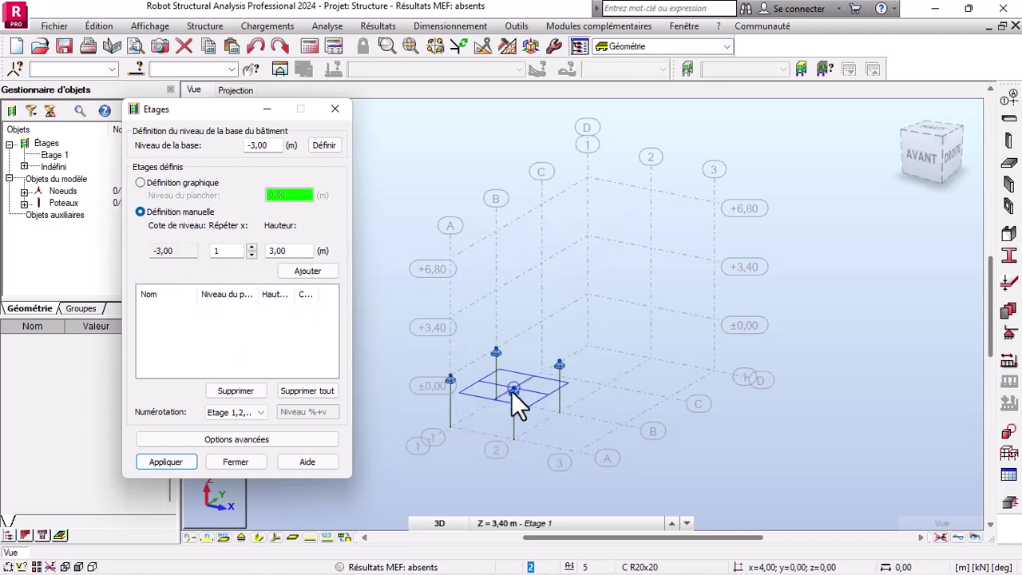
{"action": "left_click", "coordinate": [298, 267]}
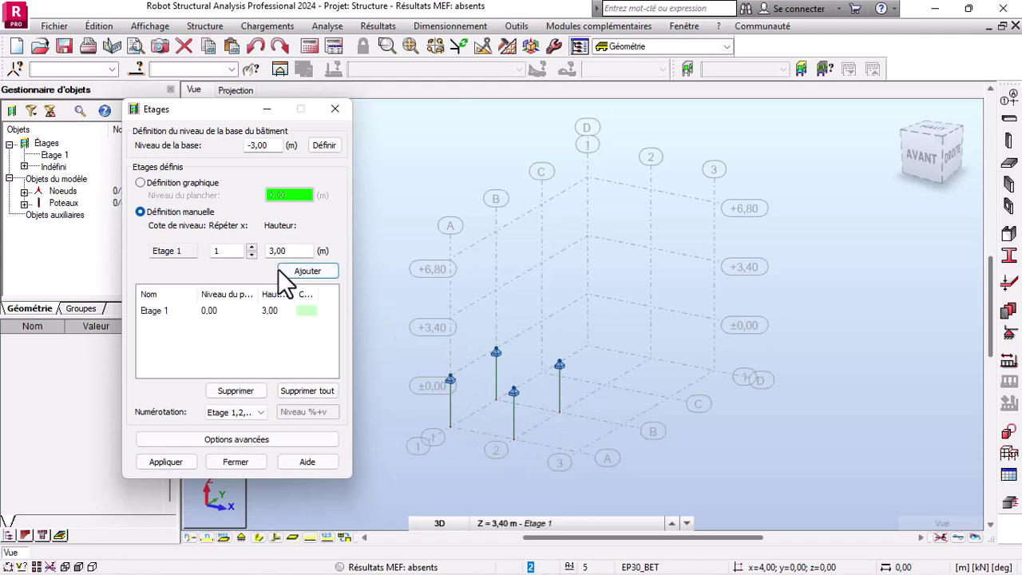
{"action": "left_click", "coordinate": [289, 251]}
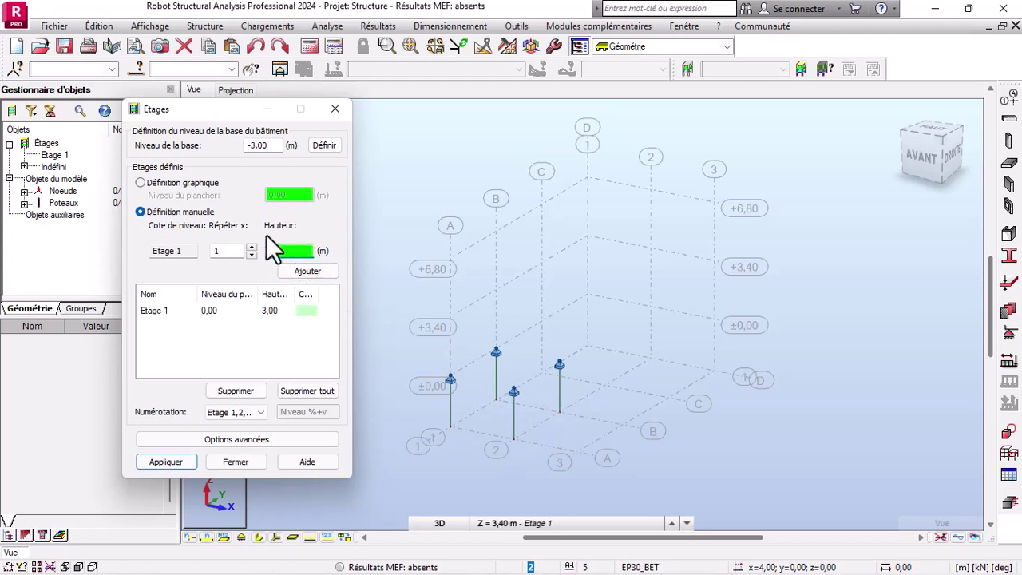
{"action": "left_click", "coordinate": [252, 247]}
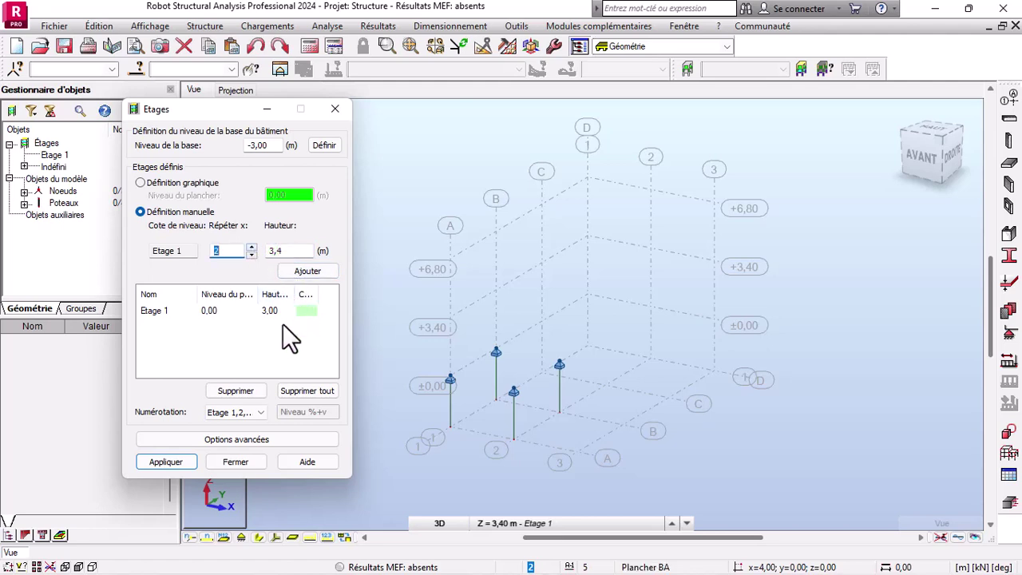
{"action": "left_click", "coordinate": [319, 275]}
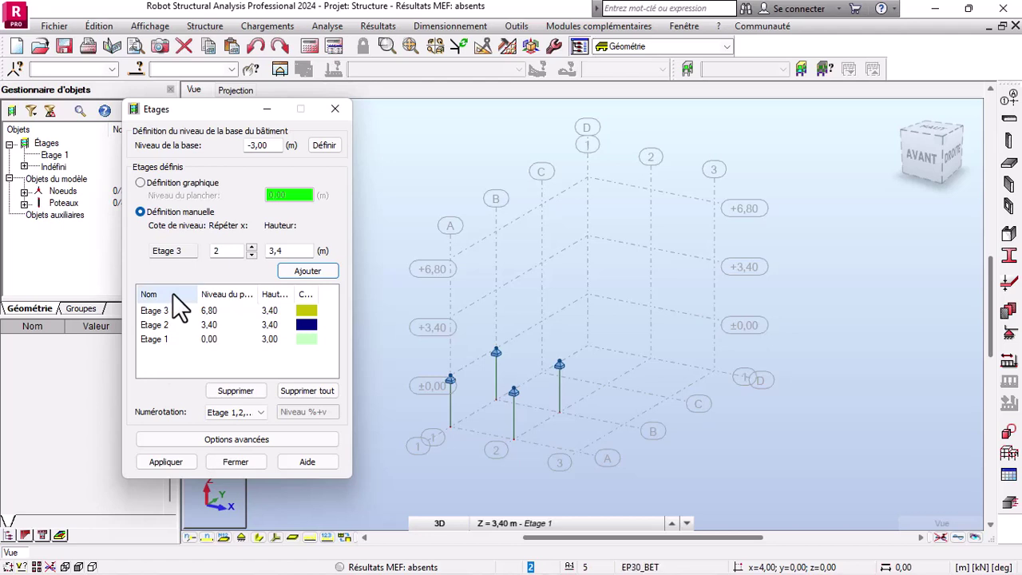
Step: Set the storey numbering to Définir with the format Niveau %+v, apply the storeys and close their definition
{"action": "left_click", "coordinate": [239, 414]}
{"action": "left_click", "coordinate": [236, 435]}
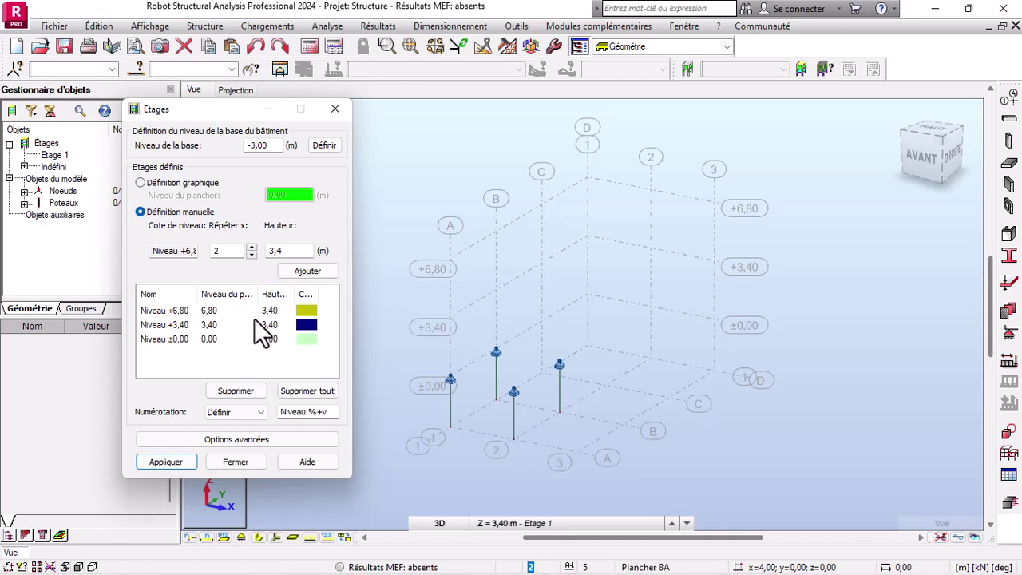
{"action": "left_click", "coordinate": [181, 460]}
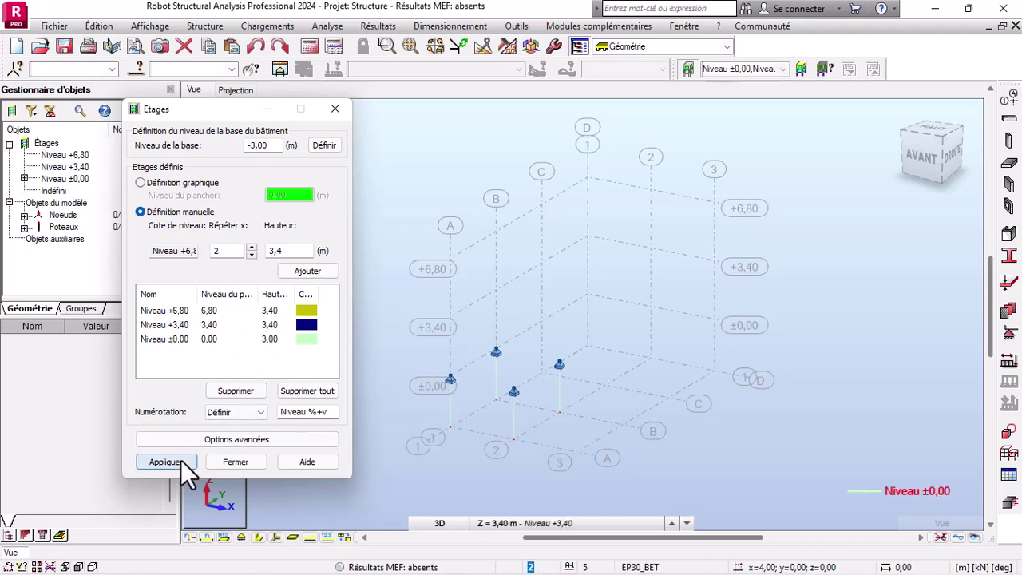
{"action": "left_click", "coordinate": [234, 463]}
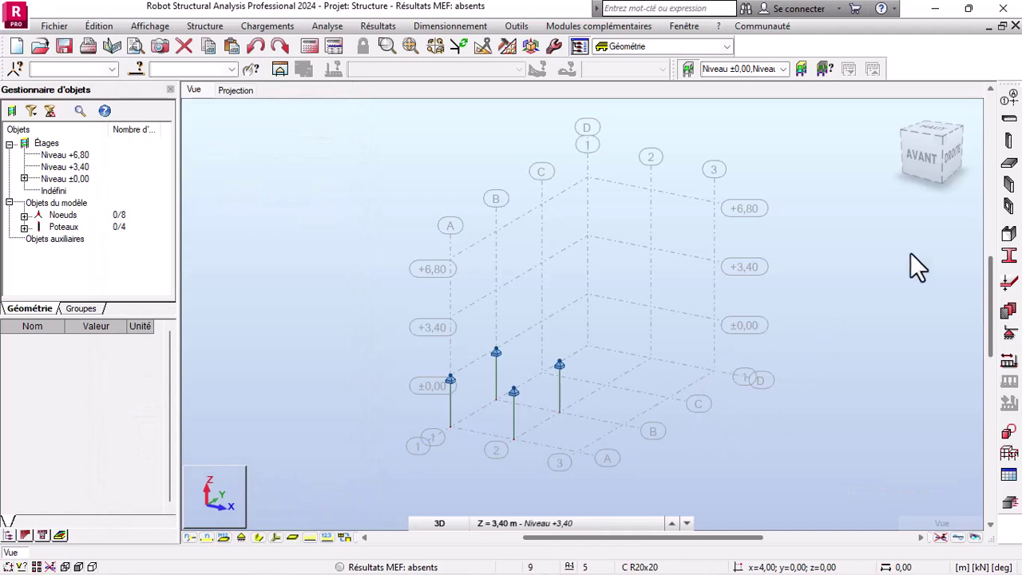
Step: Place 3 m columns downward from level ±0,00 at the remaining intersections C2, D2, D3, C3, B3, A3, C1 and D1
{"action": "left_click", "coordinate": [1008, 139]}
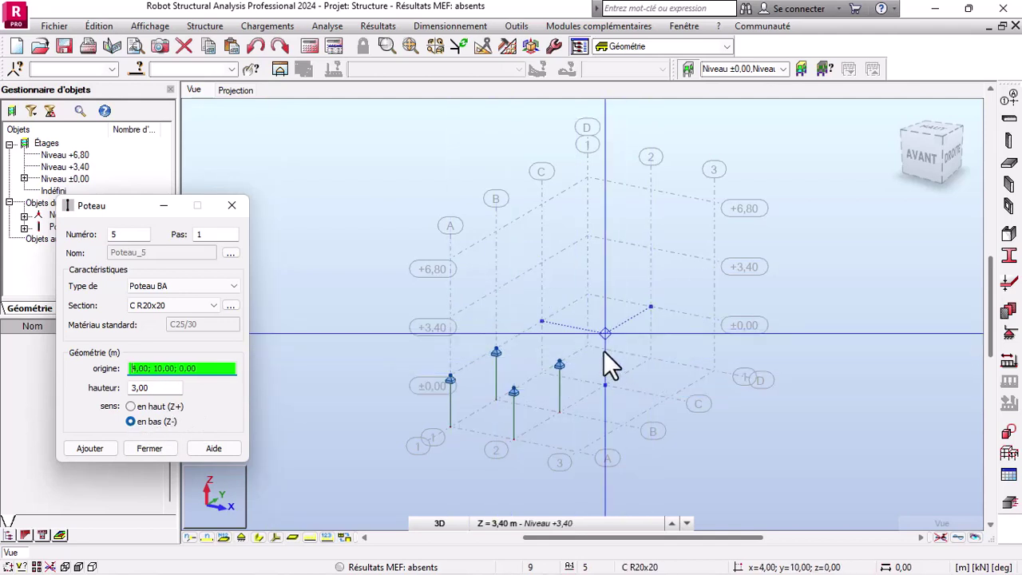
{"action": "left_click", "coordinate": [606, 334]}
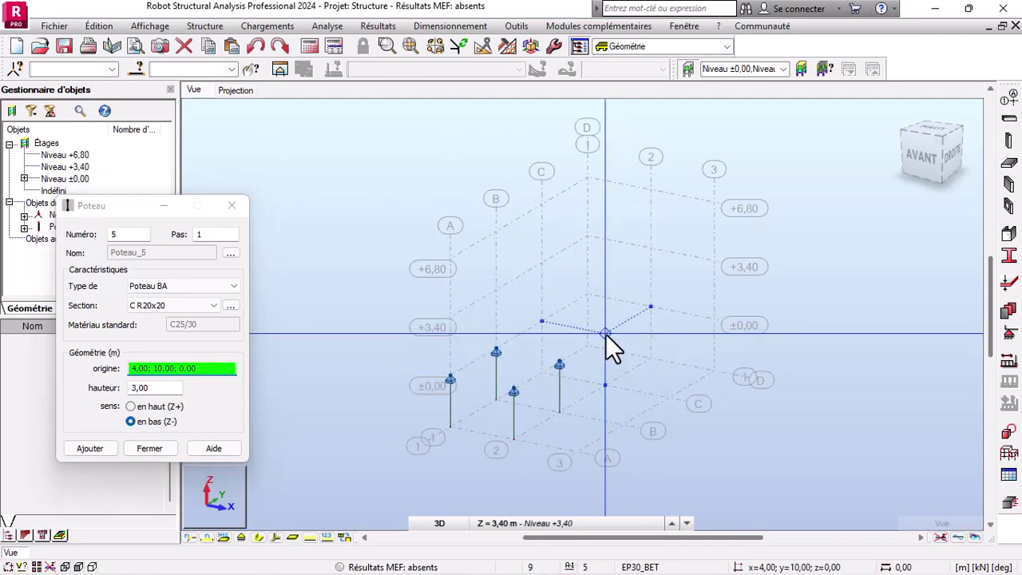
{"action": "left_click", "coordinate": [652, 307]}
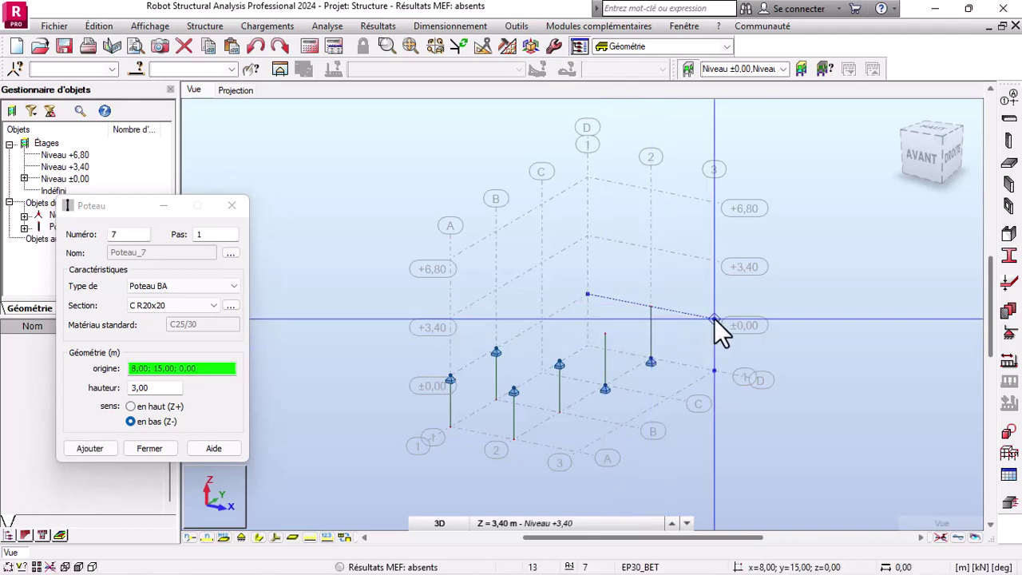
{"action": "left_click", "coordinate": [704, 322]}
{"action": "left_click", "coordinate": [664, 341]}
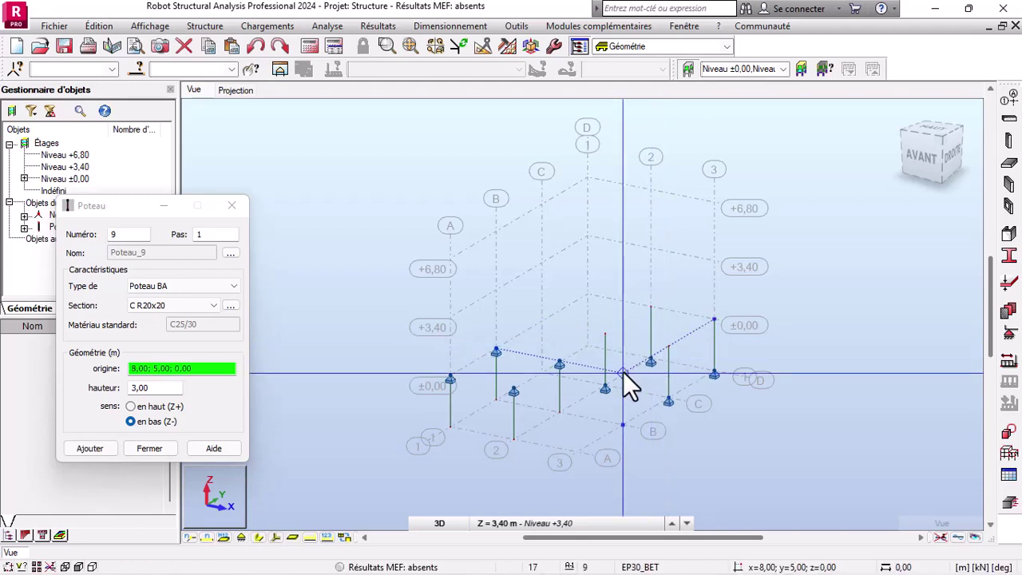
{"action": "left_click", "coordinate": [576, 399]}
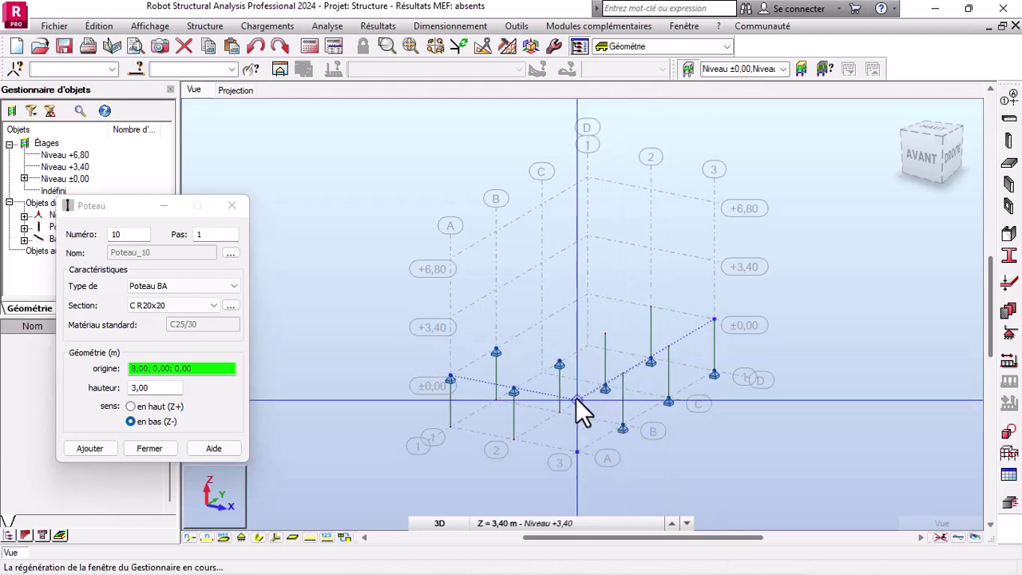
{"action": "left_click", "coordinate": [542, 323]}
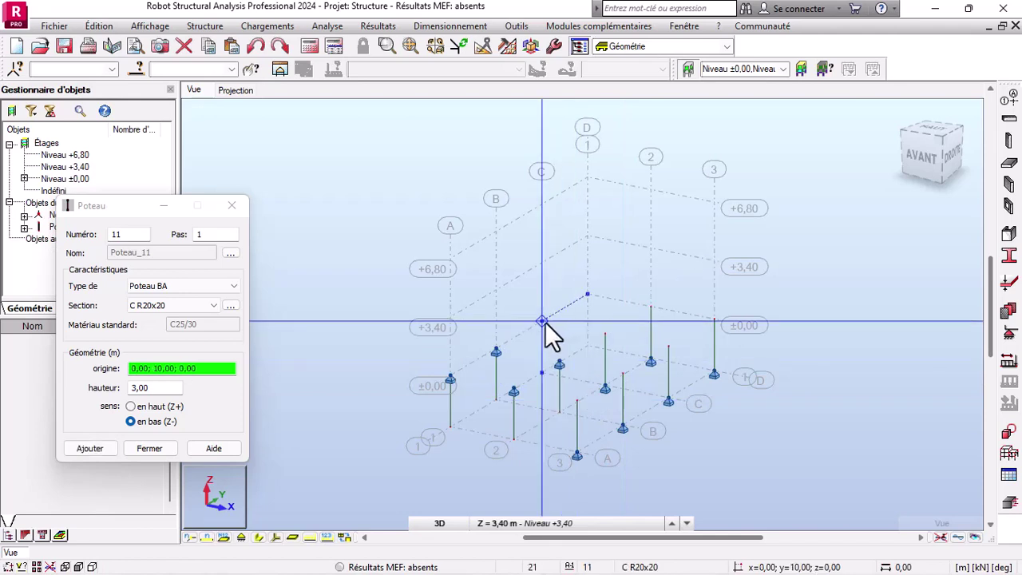
{"action": "left_click", "coordinate": [589, 304]}
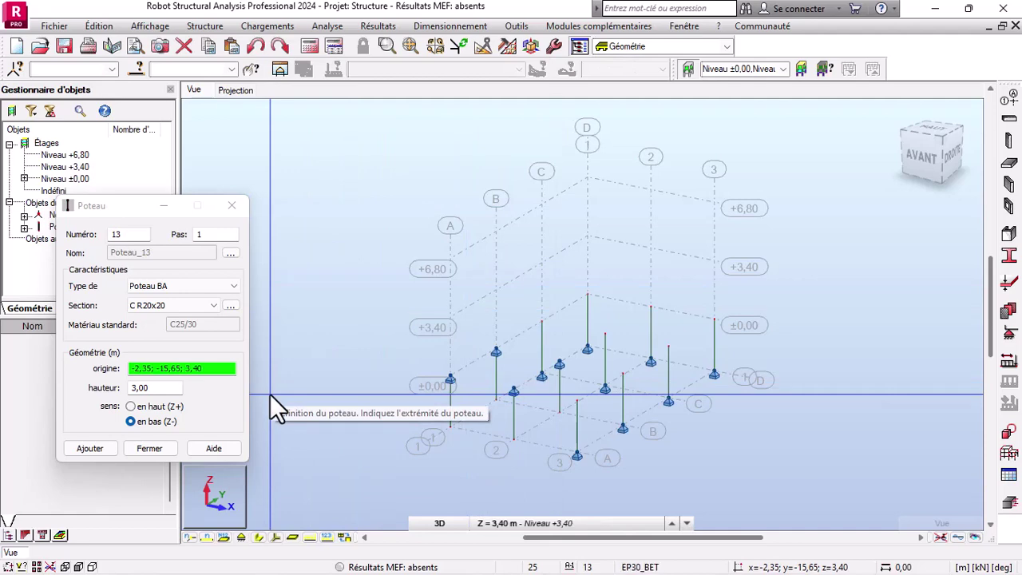
{"action": "scroll", "coordinate": [586, 359], "scroll_direction": "up", "scroll_amount": 3}
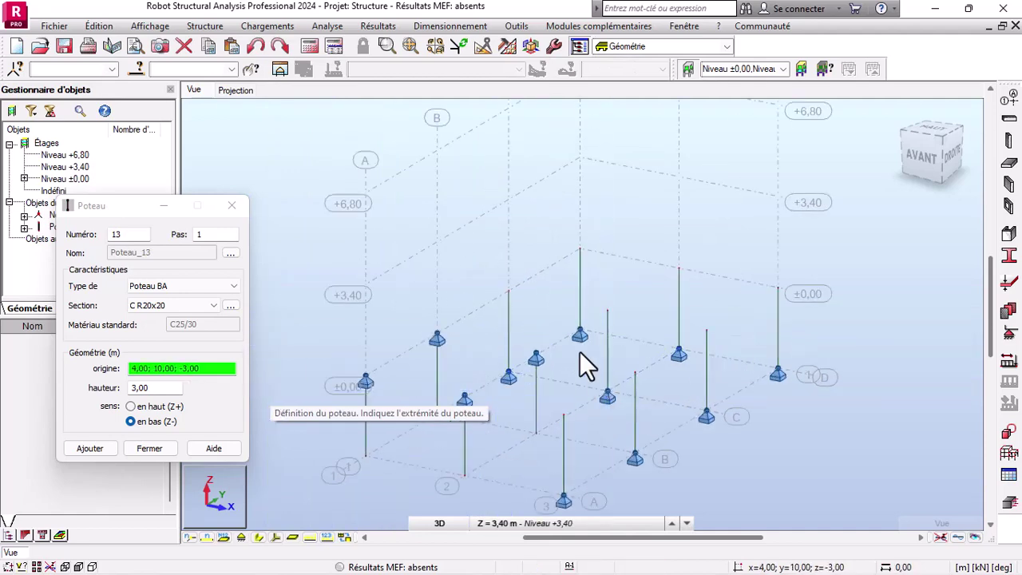
{"action": "scroll", "coordinate": [583, 347], "scroll_direction": "up", "scroll_amount": 2}
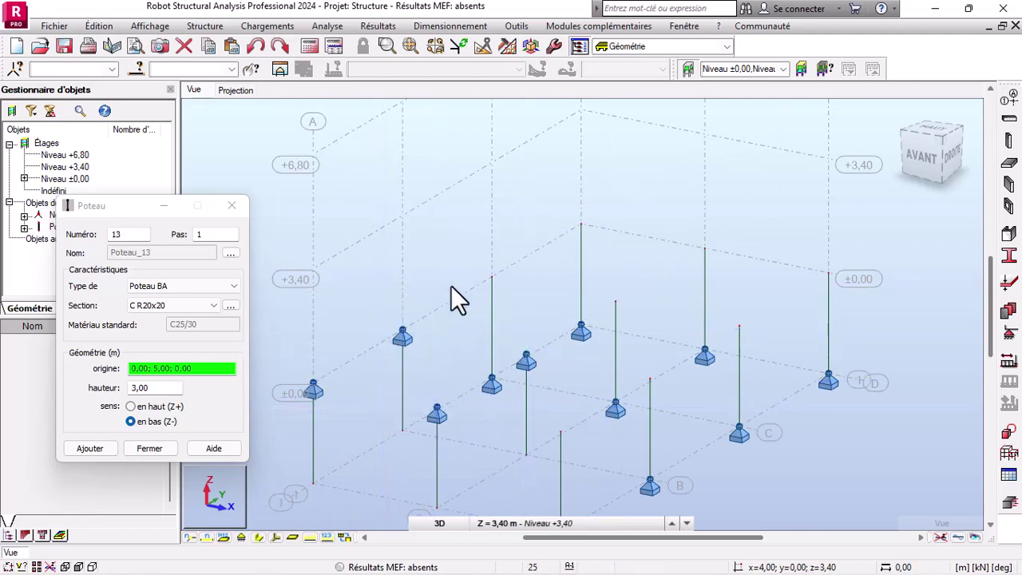
{"action": "scroll", "coordinate": [438, 280], "scroll_direction": "down", "scroll_amount": 1}
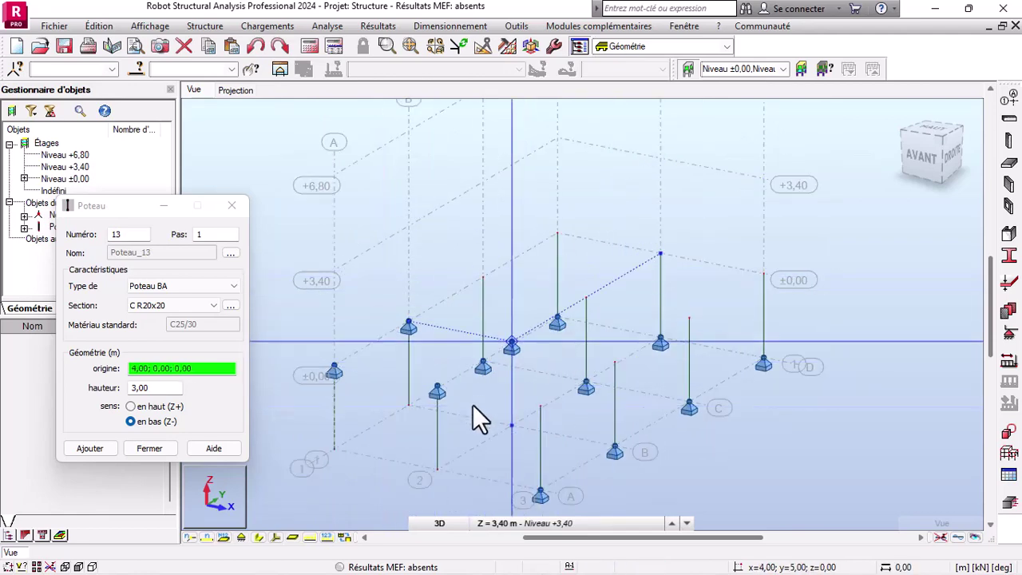